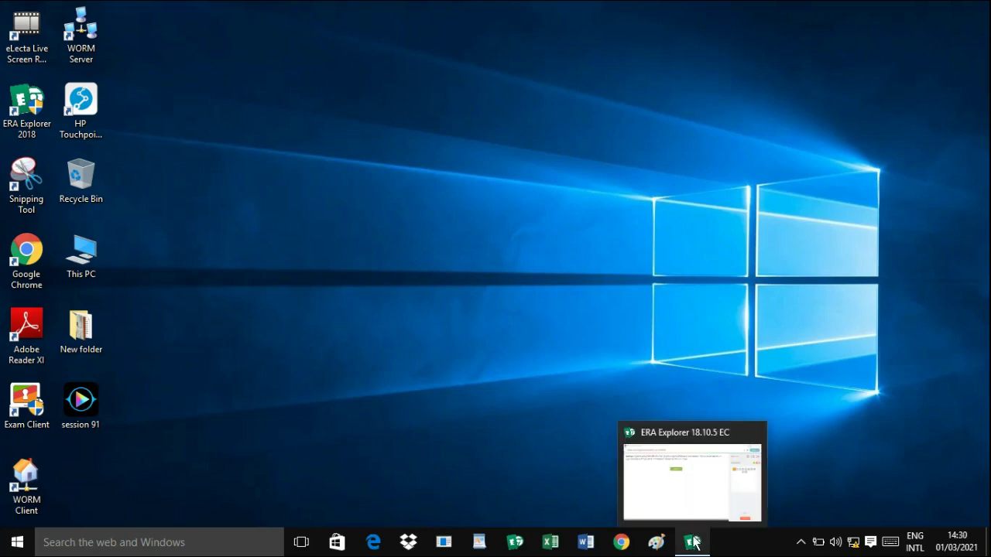
# Step: Start the first exam question and open a blank workbook in Excel, dismissing the Office activation notice
pyautogui.click(695, 543)
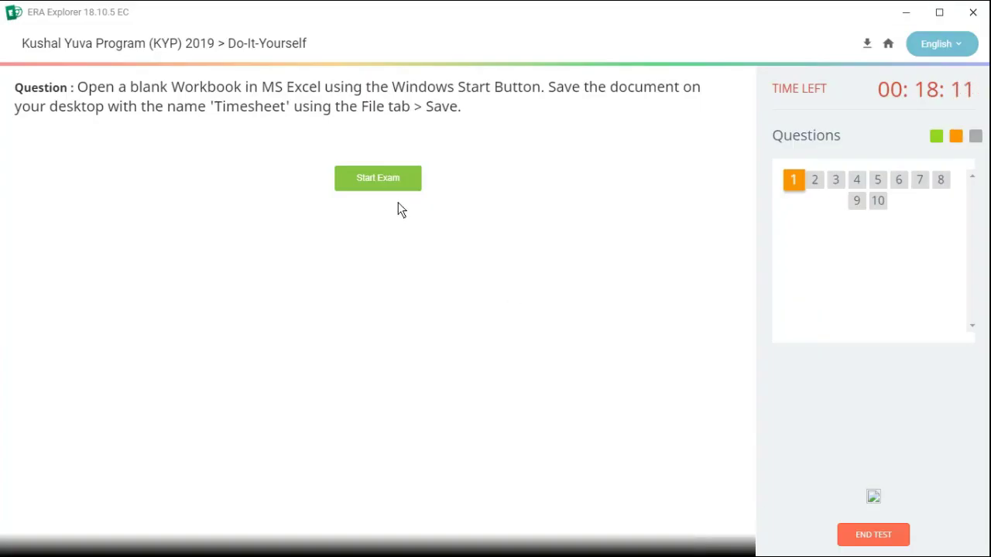
pyautogui.click(381, 178)
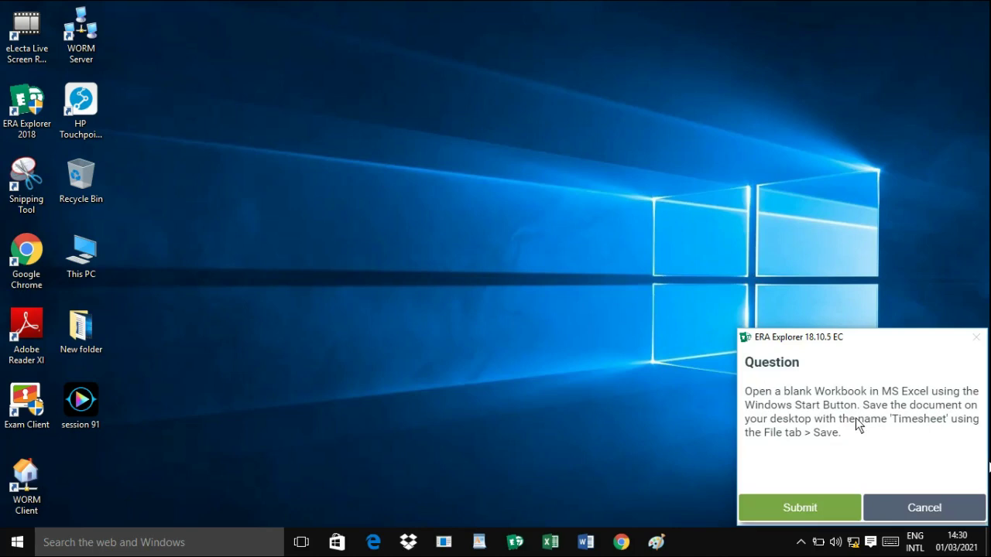
pyautogui.moveTo(808, 396); pyautogui.dragTo(892, 396)
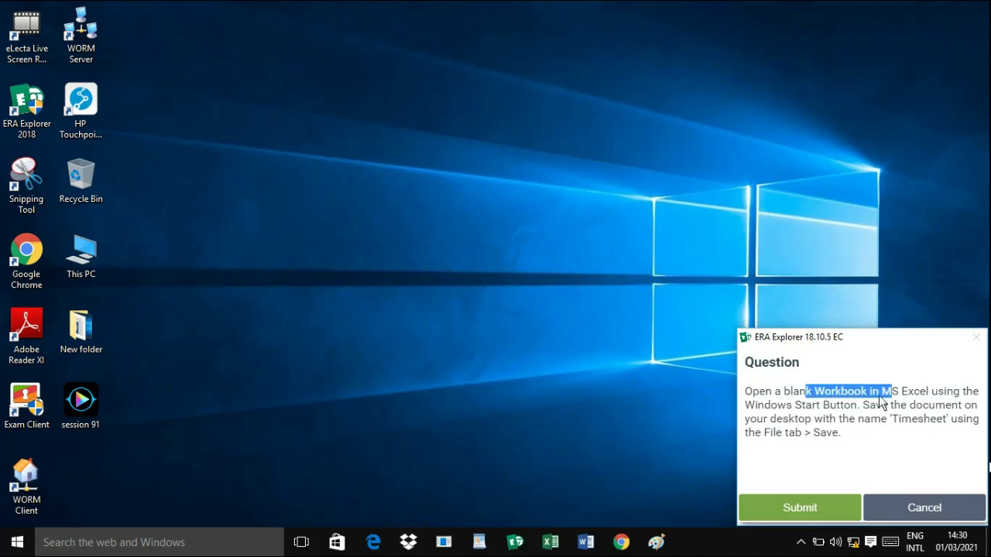
pyautogui.click(550, 542)
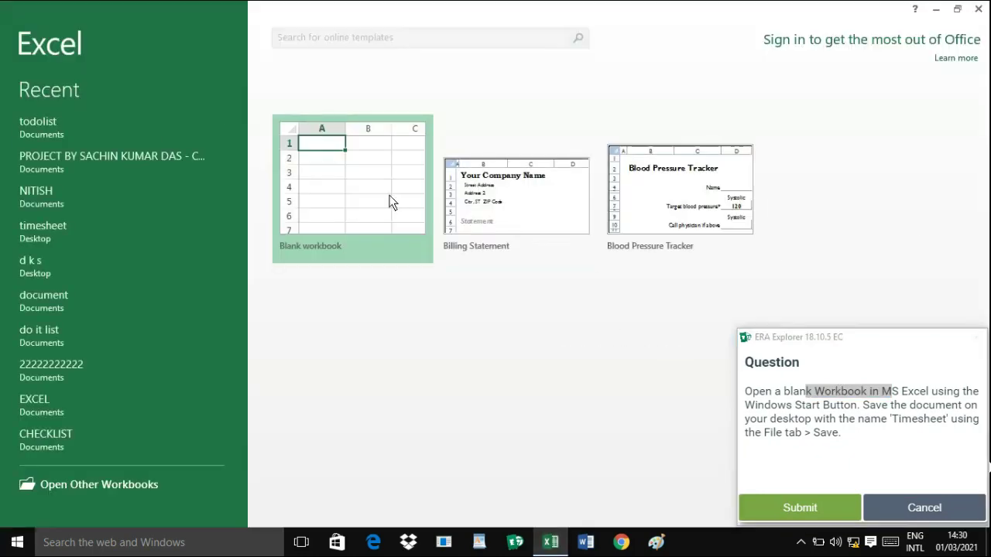
pyautogui.click(372, 189)
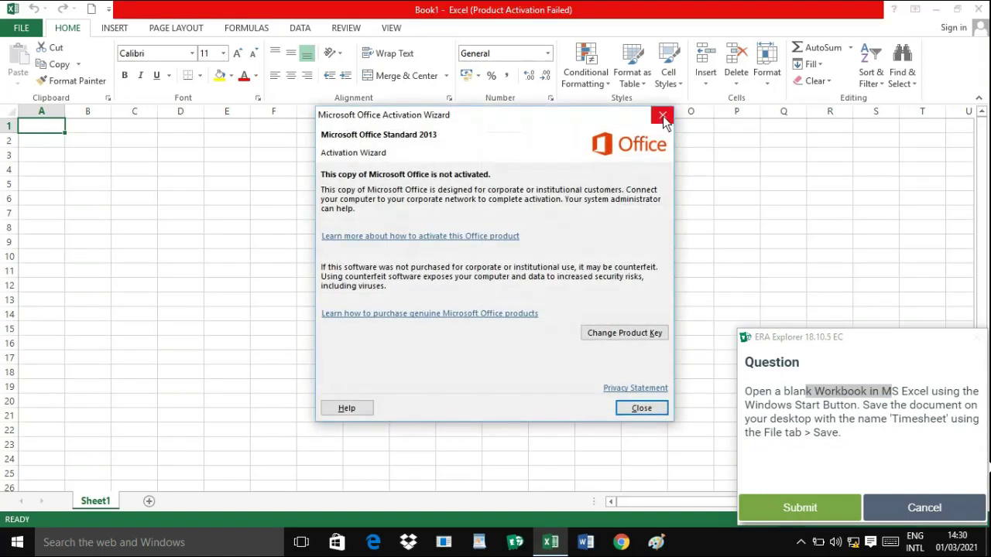
pyautogui.click(662, 116)
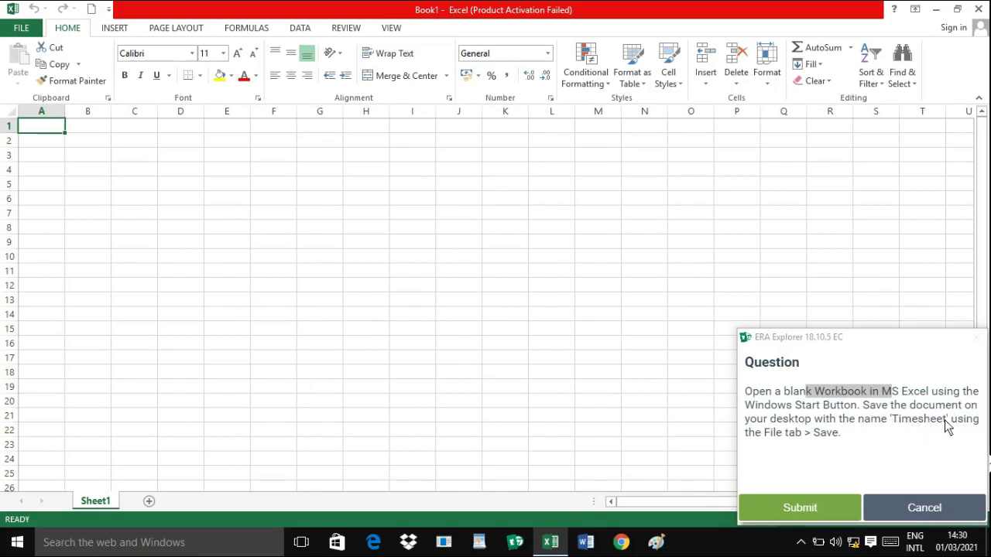
# Step: Save the workbook to the Desktop as Timesheet and submit the answer
pyautogui.click(22, 29)
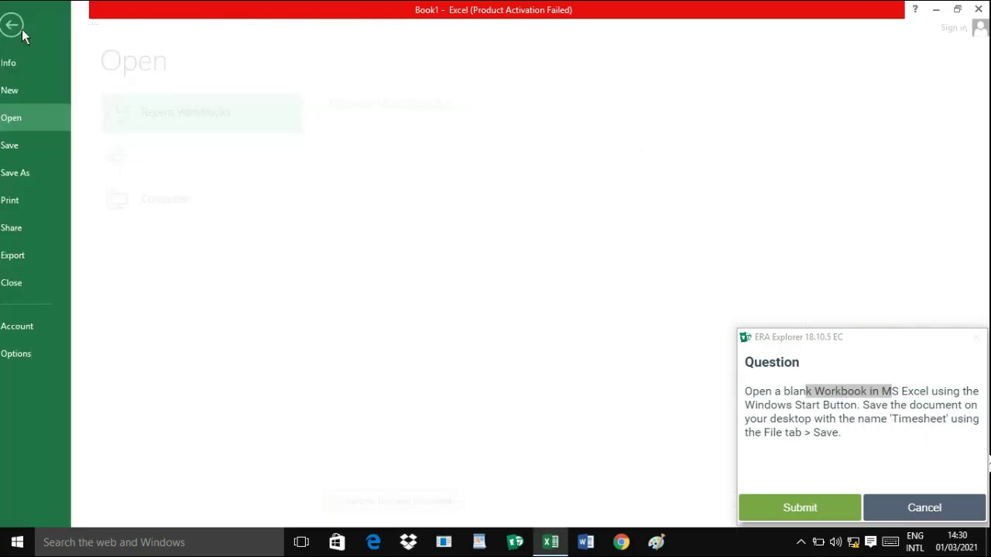
pyautogui.click(33, 152)
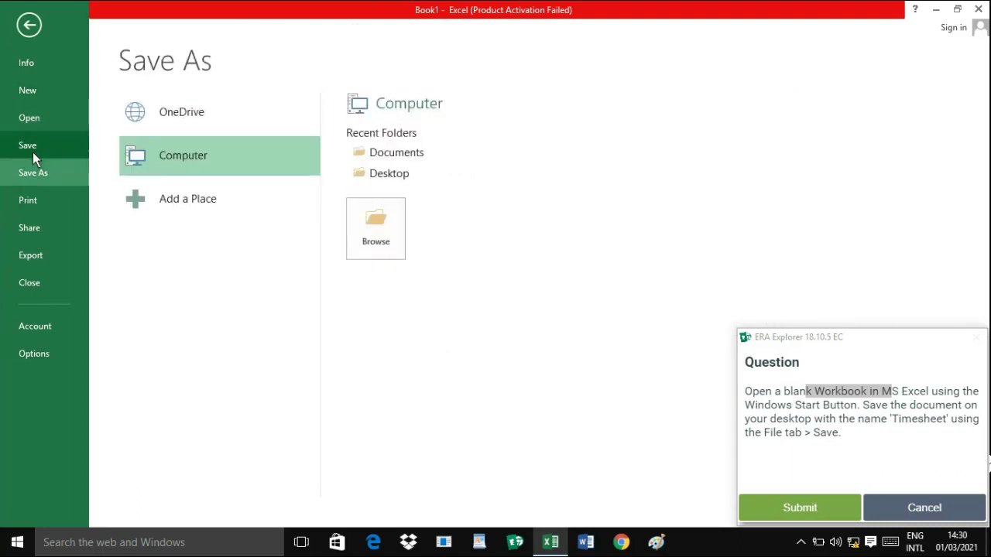
pyautogui.click(377, 230)
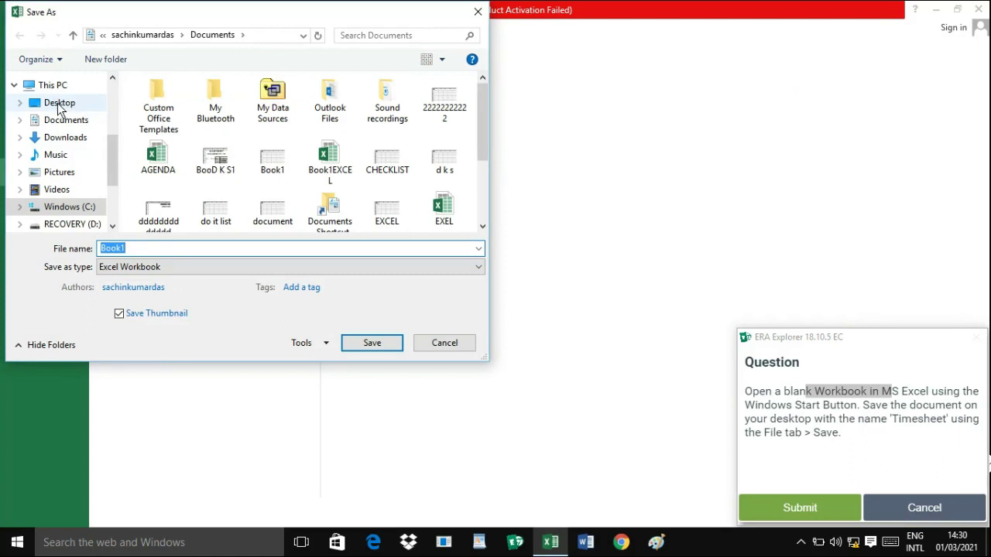
pyautogui.click(59, 103)
pyautogui.click(140, 249)
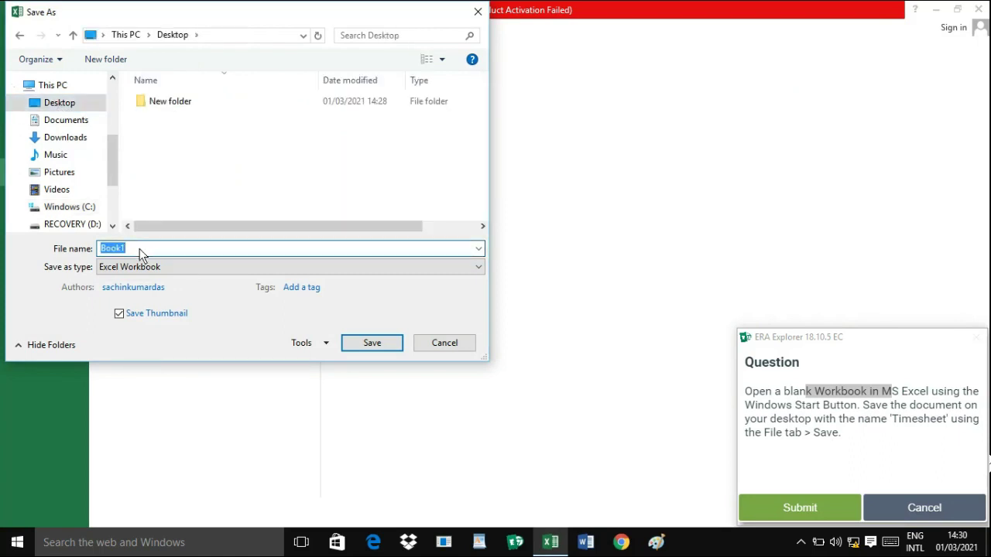
pyautogui.press('BackSpace')
pyautogui.write('Timesheet')
pyautogui.click(370, 344)
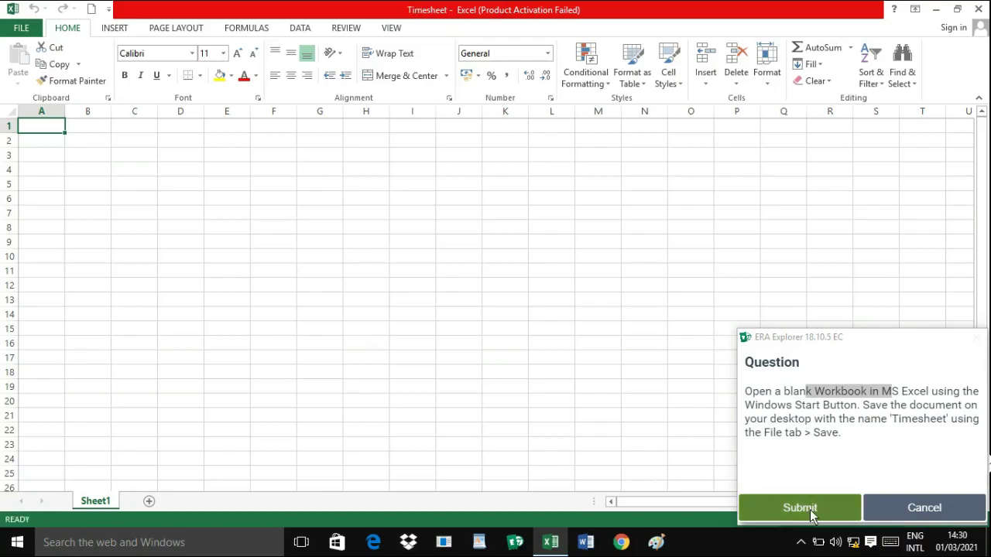
pyautogui.click(802, 511)
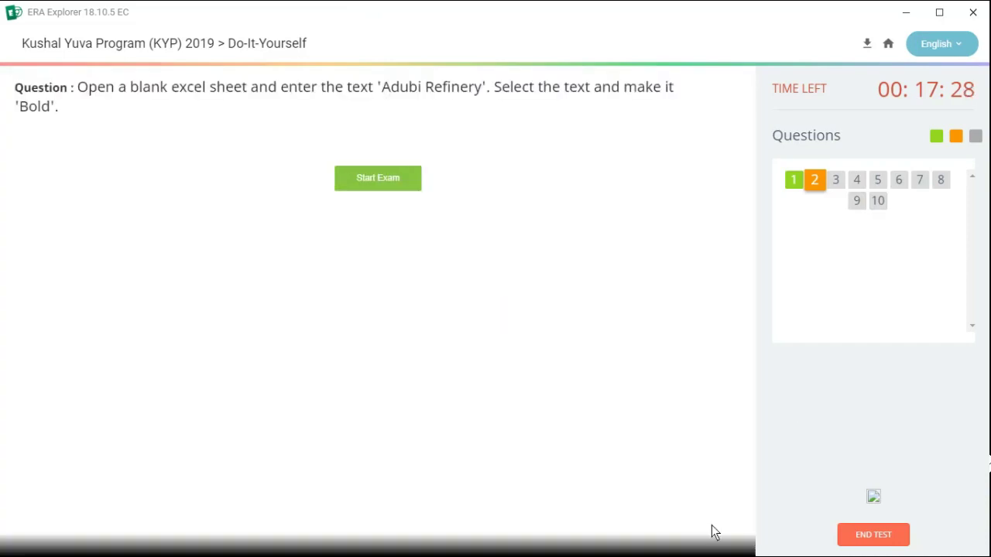
# Step: Start question 2 and open a blank Excel workbook, dismissing the activation notice and the Document Recovery list
pyautogui.click(387, 180)
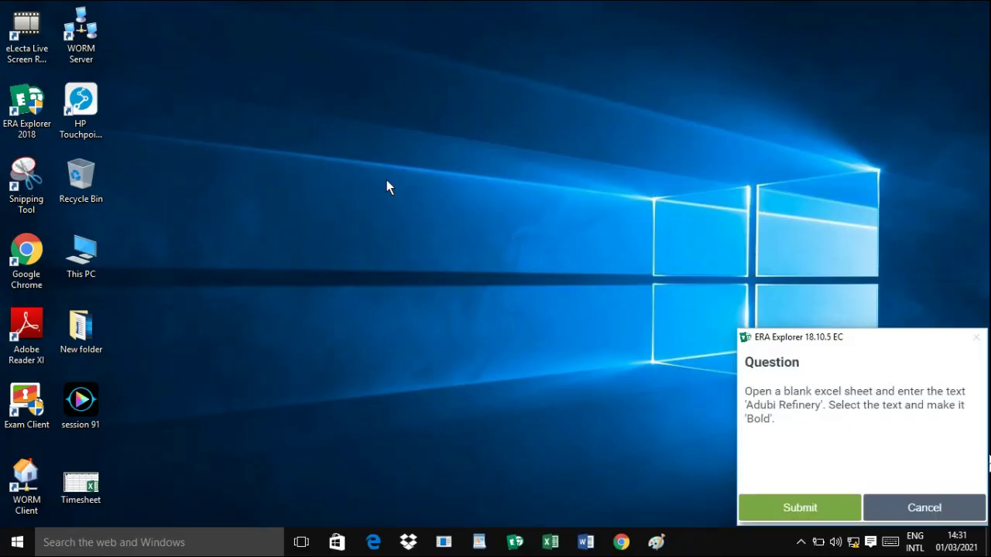
pyautogui.click(550, 542)
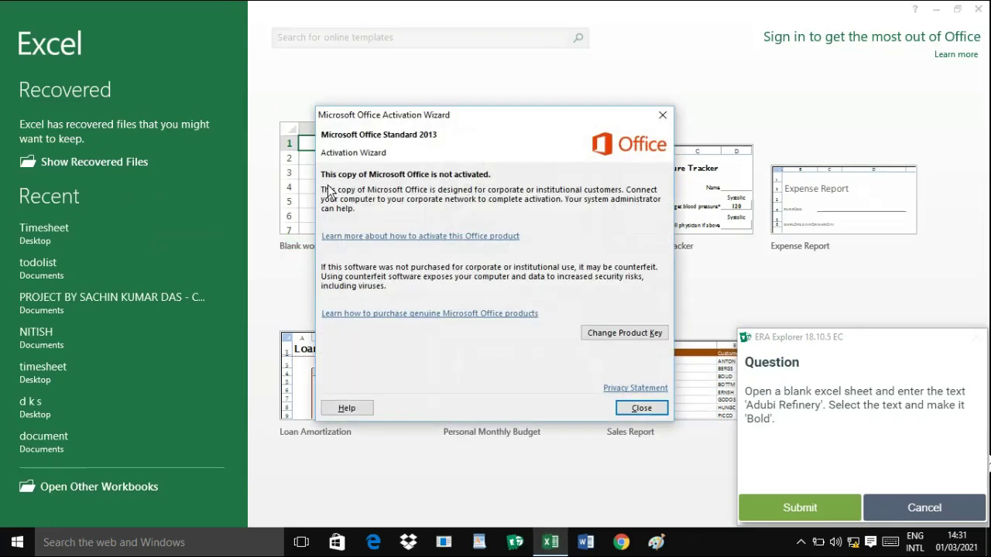
pyautogui.click(663, 115)
pyautogui.click(369, 190)
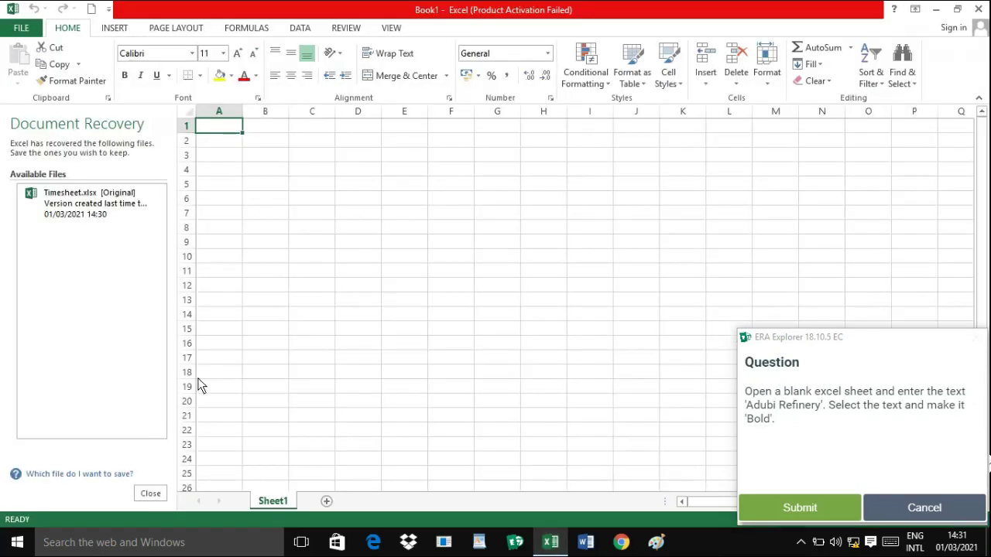
pyautogui.click(156, 499)
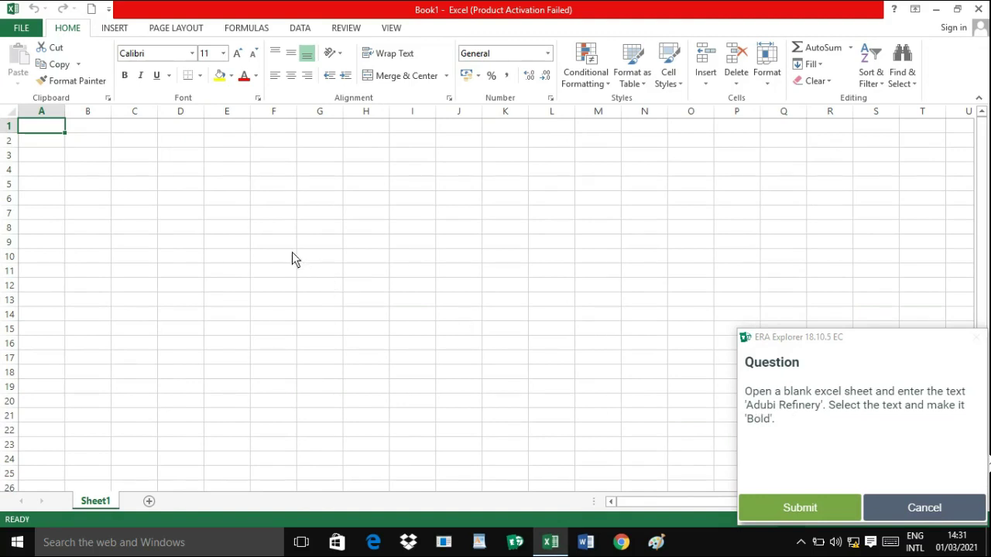
# Step: Enter "Adubi Refinery" in cell A1, select the text to apply Bold, and submit the answer
pyautogui.write('Adubi Refinery')
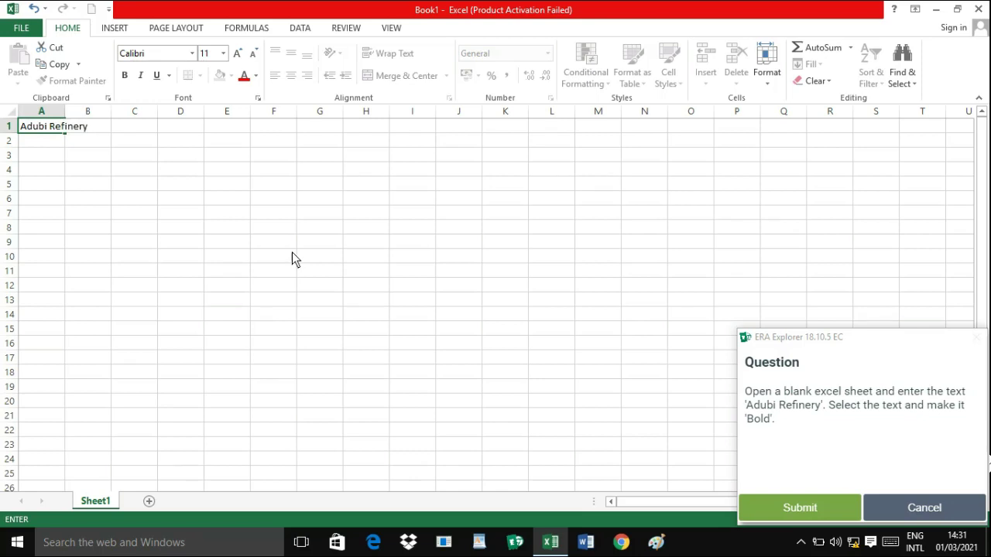
pyautogui.doubleClick(89, 126)
pyautogui.moveTo(27, 127)
pyautogui.mouseDown()
pyautogui.moveTo(90, 124)
pyautogui.moveTo(18, 127)
pyautogui.mouseUp()
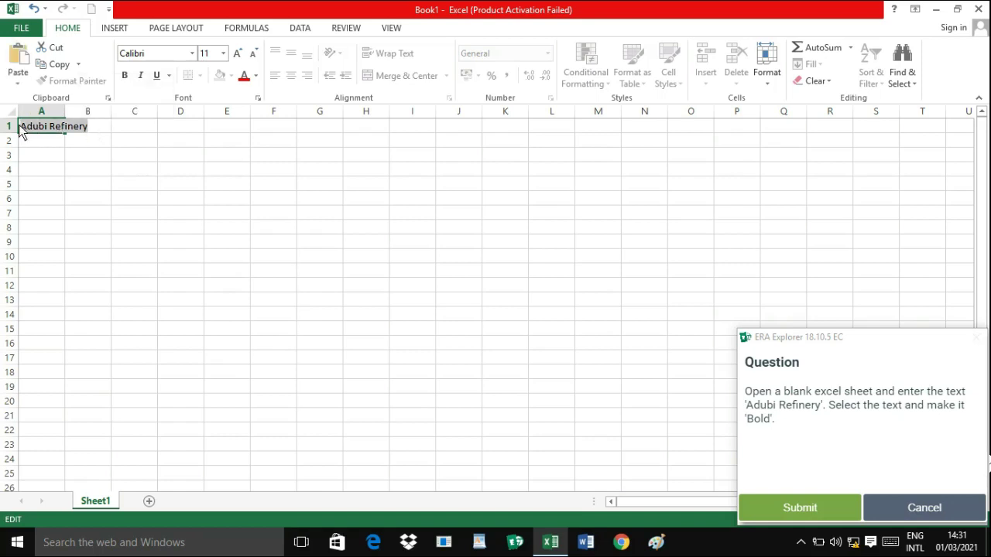
pyautogui.press('BackSpace')
pyautogui.click(125, 75)
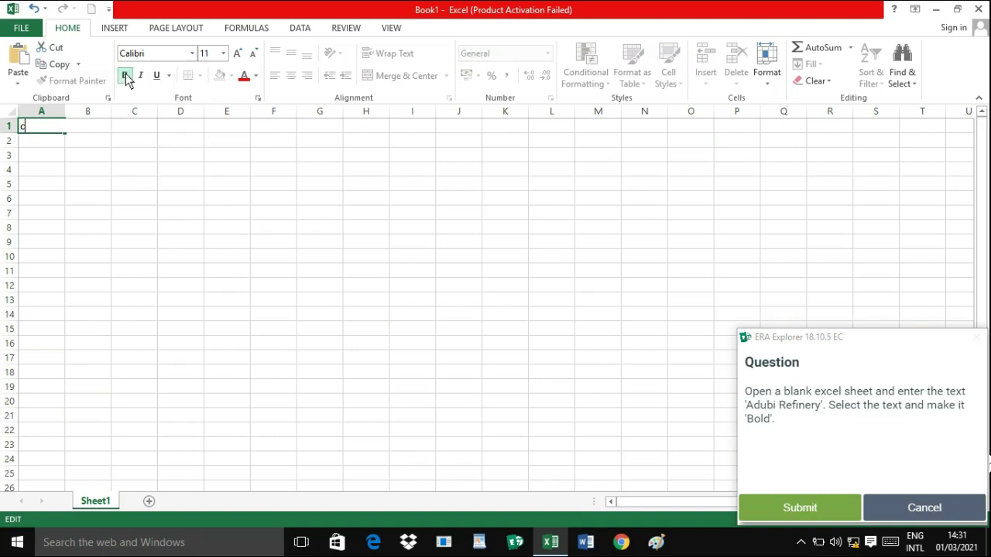
pyautogui.write('c')
pyautogui.click(798, 506)
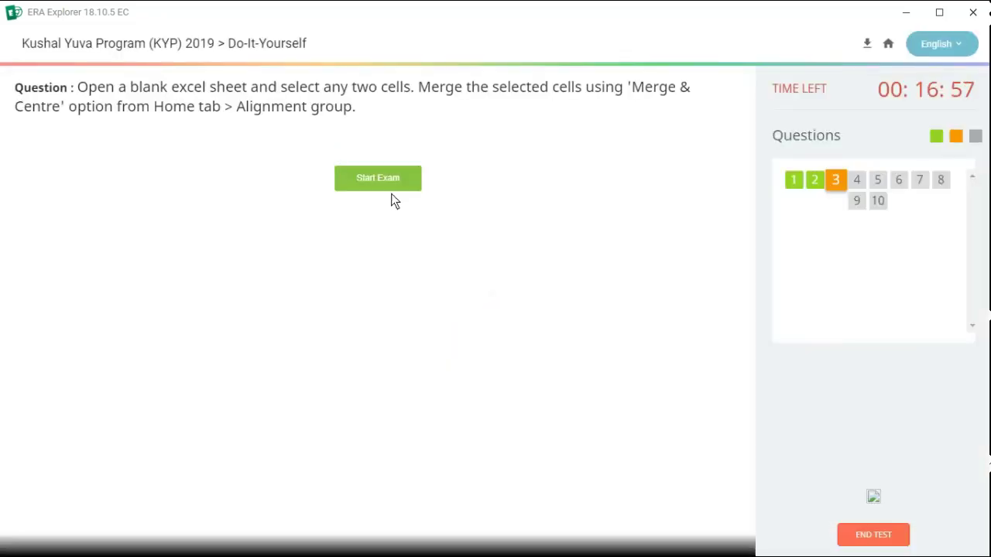
pyautogui.click(386, 179)
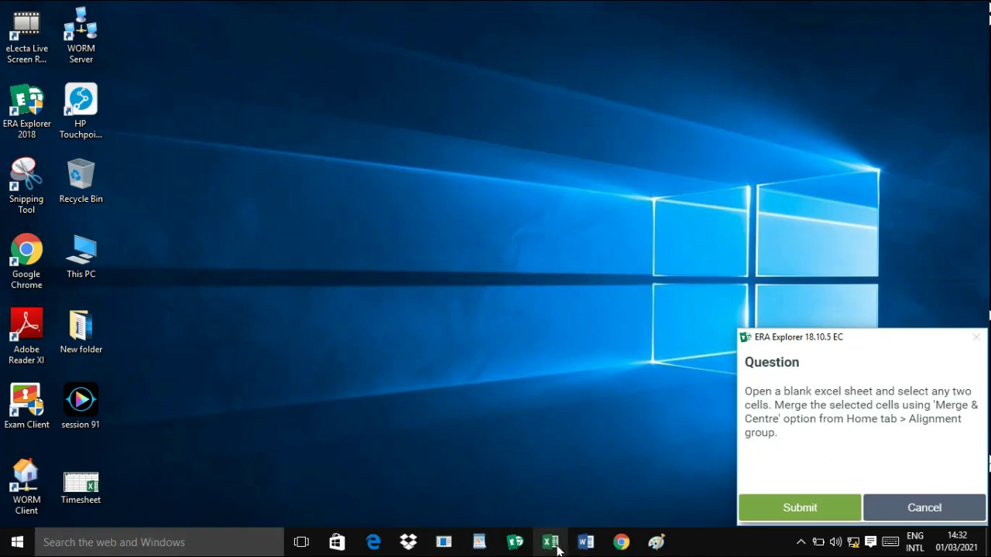
pyautogui.click(927, 506)
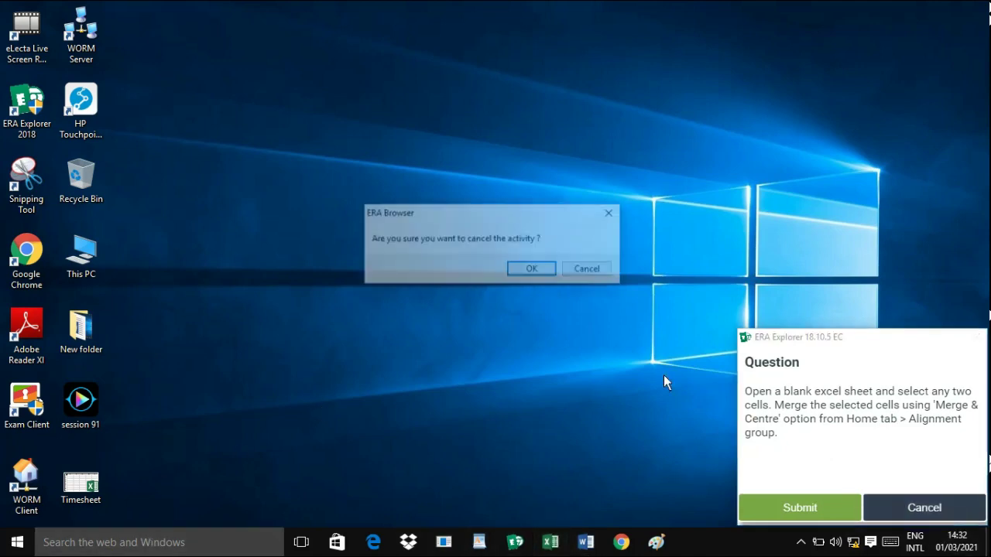
pyautogui.click(548, 270)
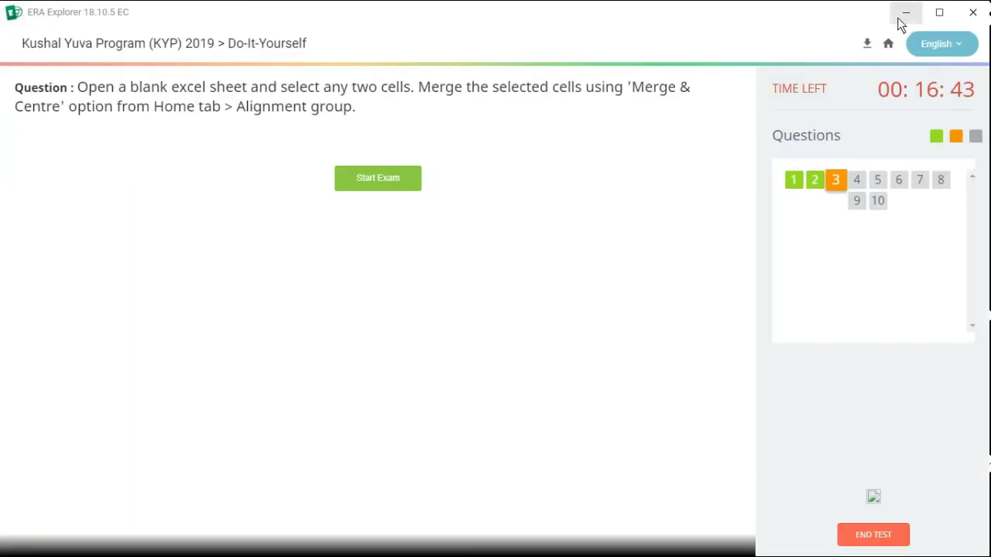
pyautogui.click(904, 14)
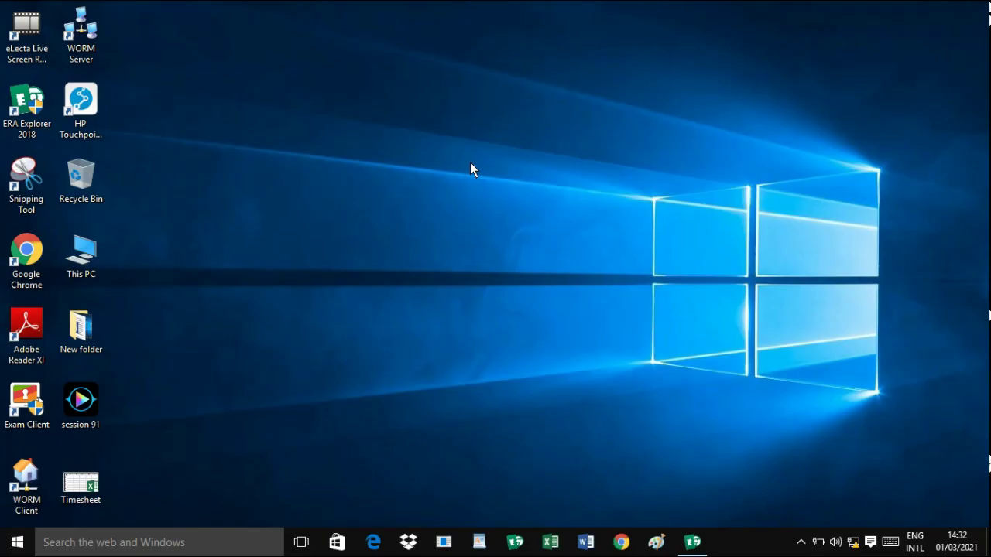
# Step: Search Windows for "excel", view the options available for Excel 2013, and return to ERA Explorer
pyautogui.click(121, 543)
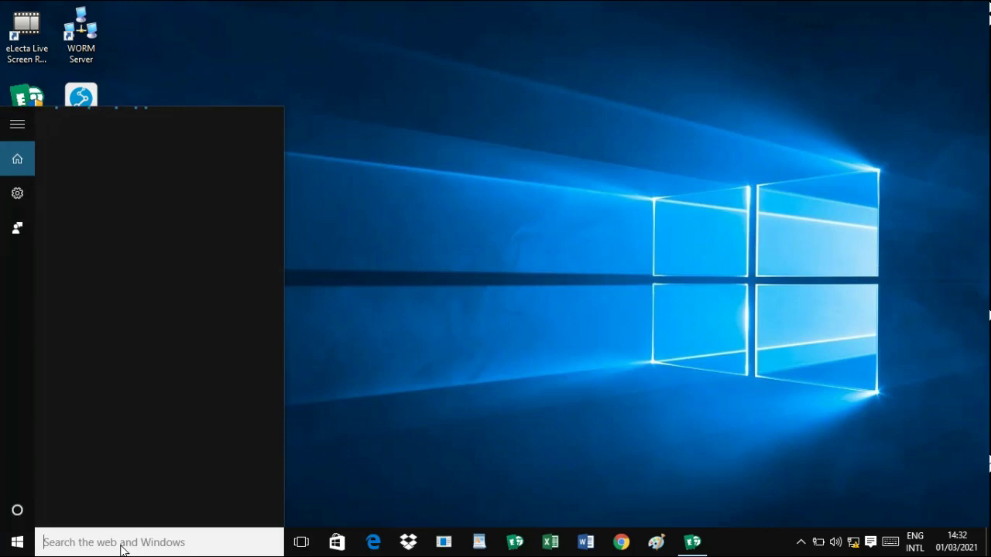
pyautogui.write('excel')
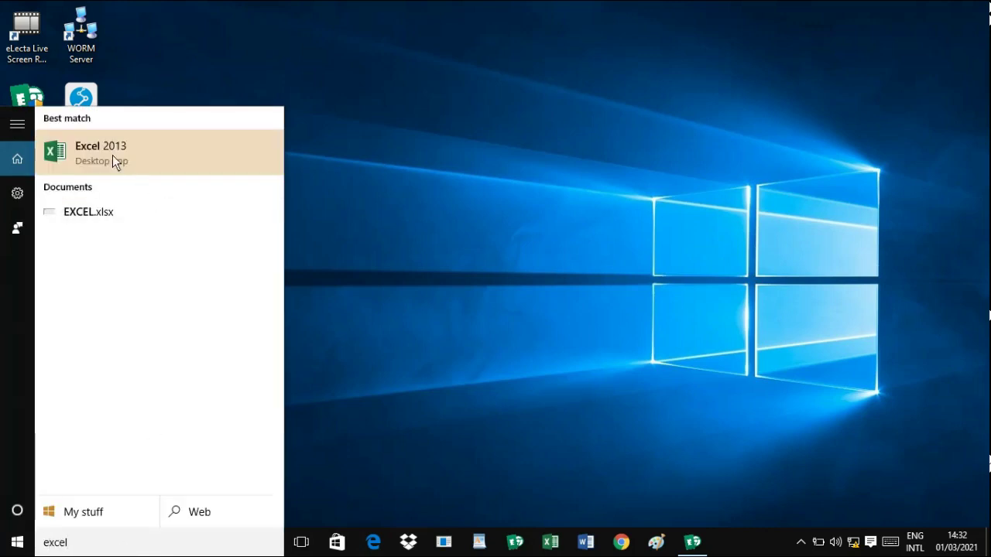
pyautogui.rightClick(112, 148)
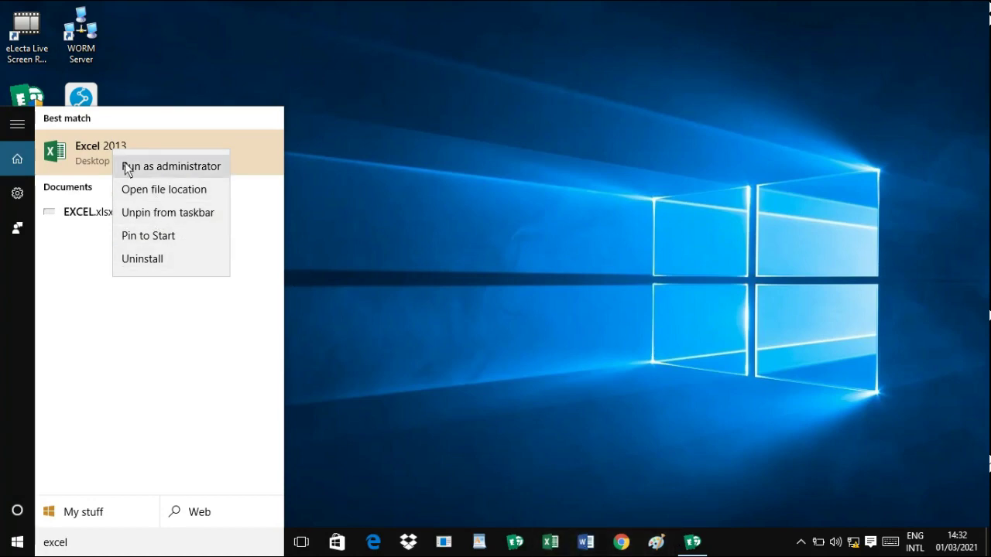
pyautogui.click(571, 383)
pyautogui.click(693, 543)
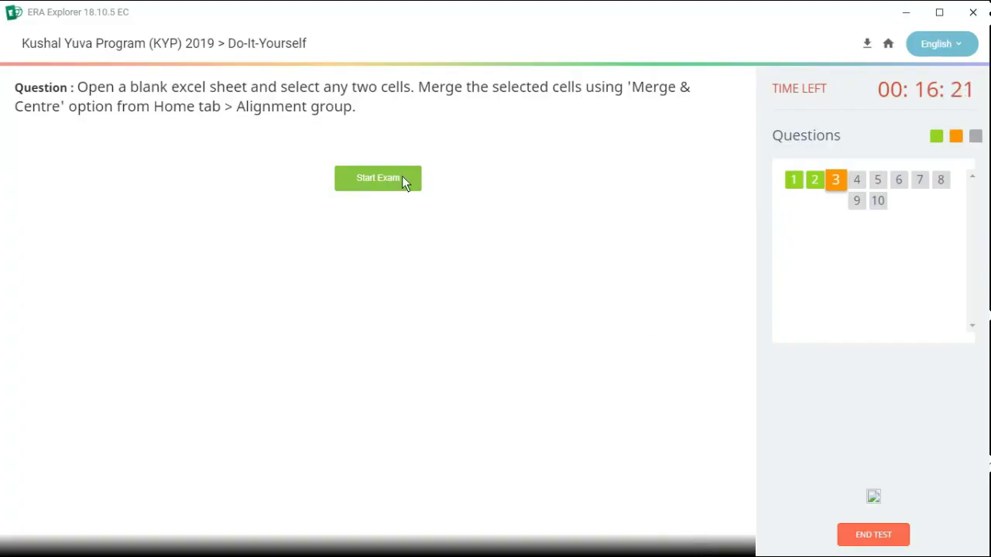
# Step: Start question 3 and open a blank Excel workbook, dismissing the Office activation notice
pyautogui.click(394, 180)
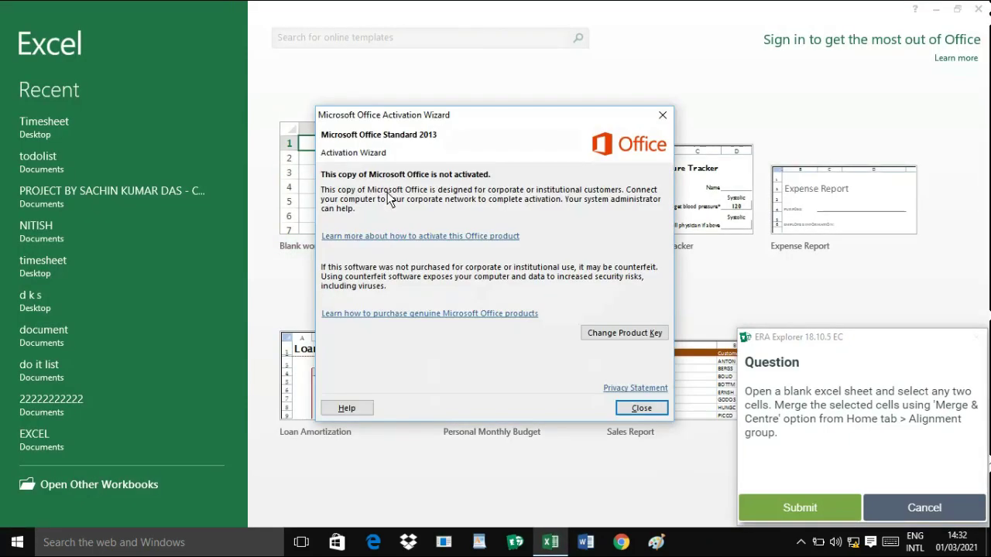
pyautogui.click(640, 407)
pyautogui.click(350, 164)
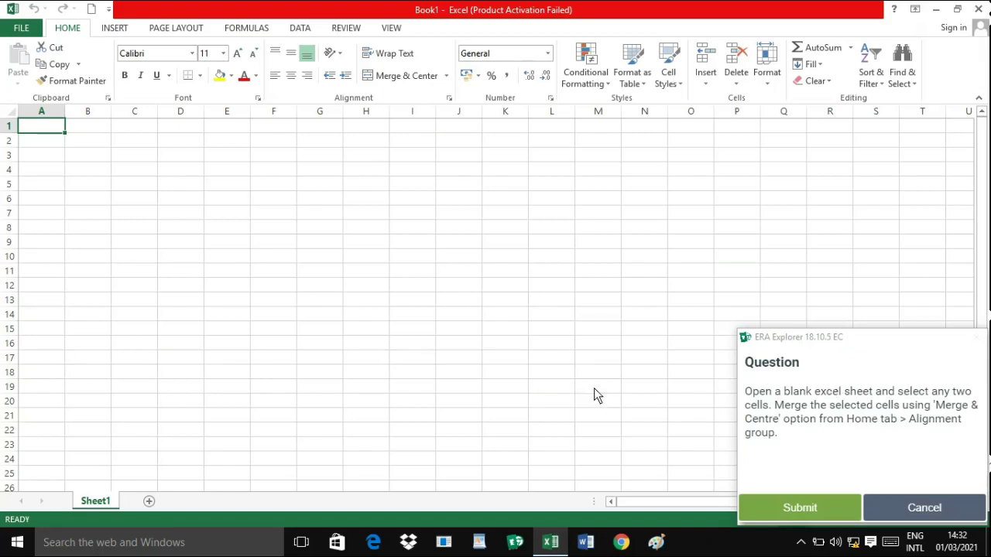
# Step: Merge and center cells D4:E4 and submit the answer
pyautogui.click(171, 175)
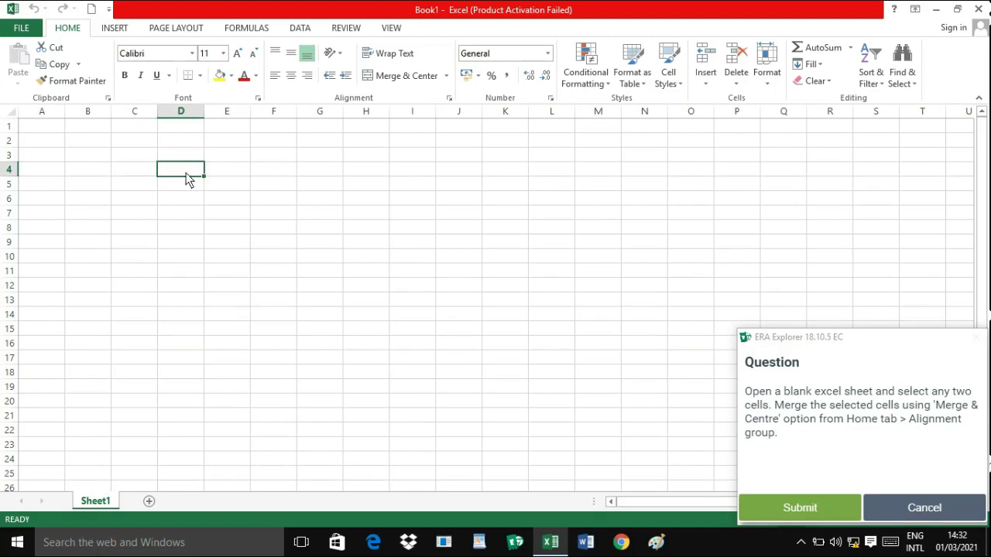
pyautogui.moveTo(186, 177); pyautogui.dragTo(217, 170)
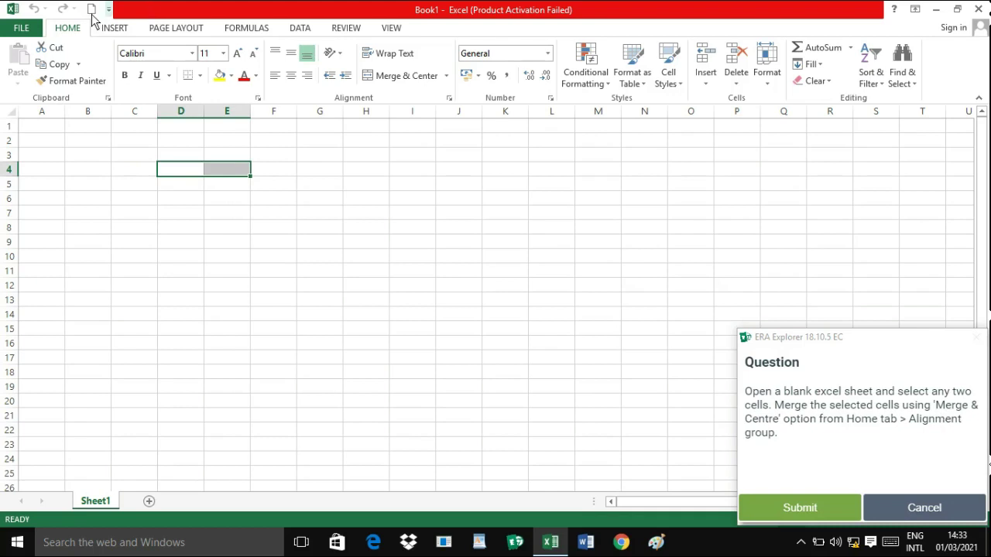
pyautogui.click(403, 74)
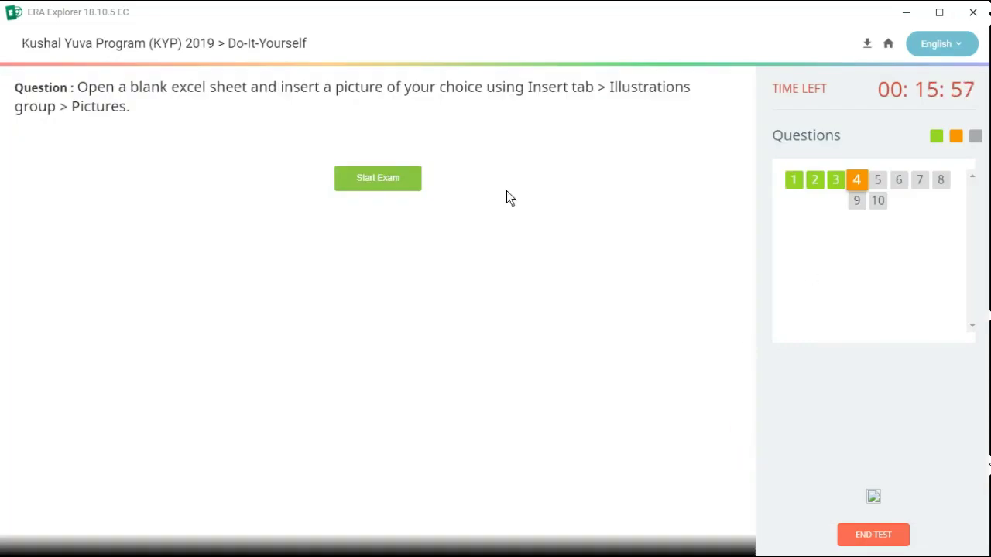
# Step: Start question 4 and open a blank Excel workbook, dismissing the Office activation notice
pyautogui.click(402, 174)
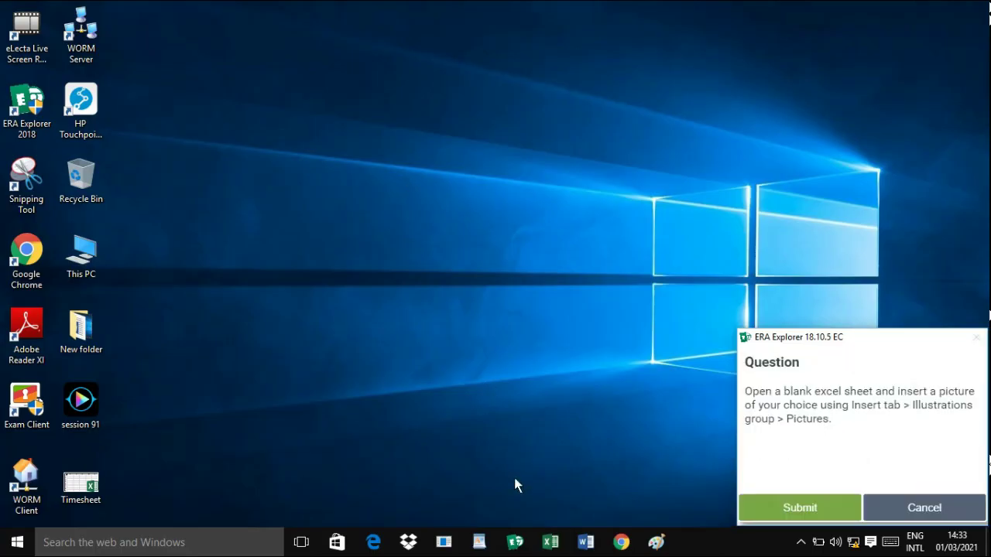
pyautogui.click(551, 542)
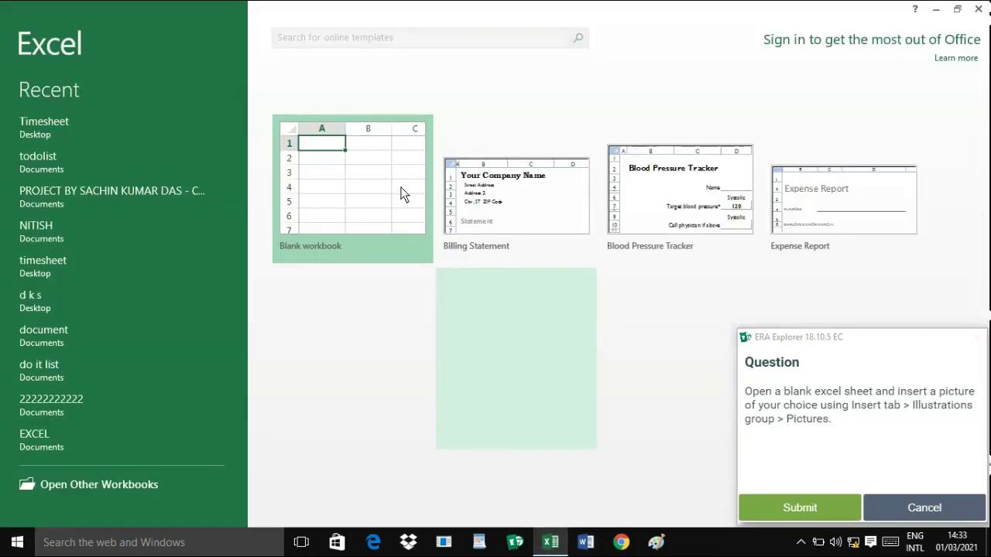
pyautogui.click(663, 115)
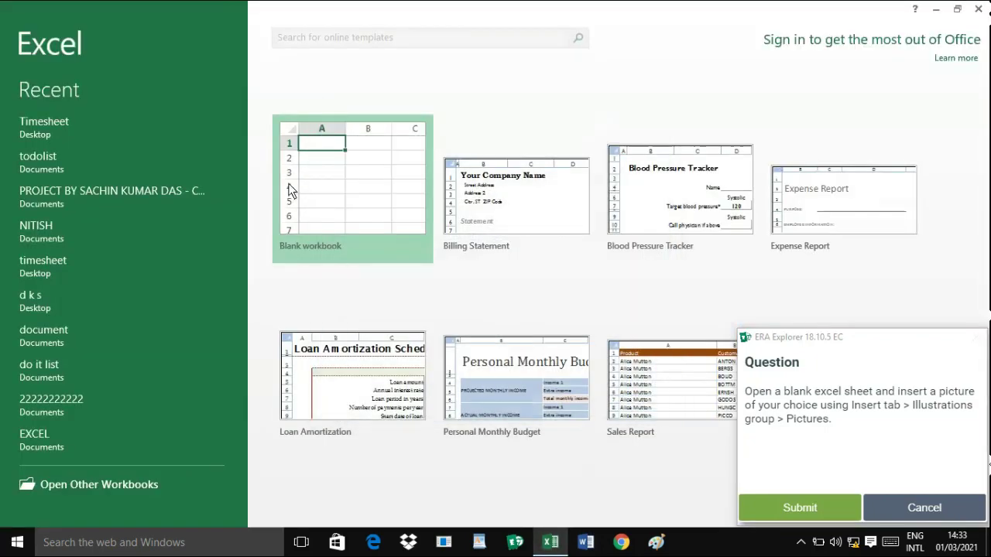
pyautogui.click(311, 178)
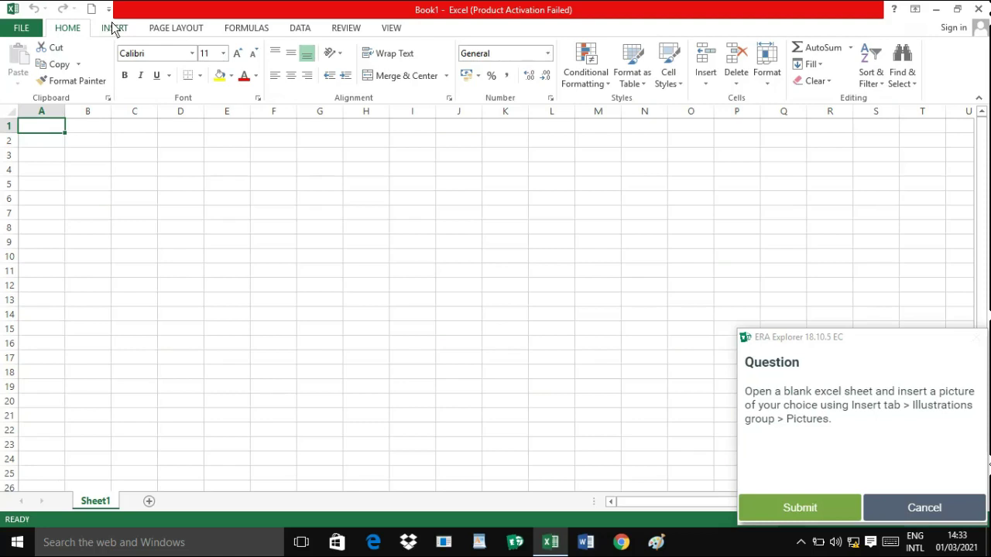
# Step: Insert the picture Screenshot (4) from the Screenshots folder into the sheet and submit the answer
pyautogui.click(114, 28)
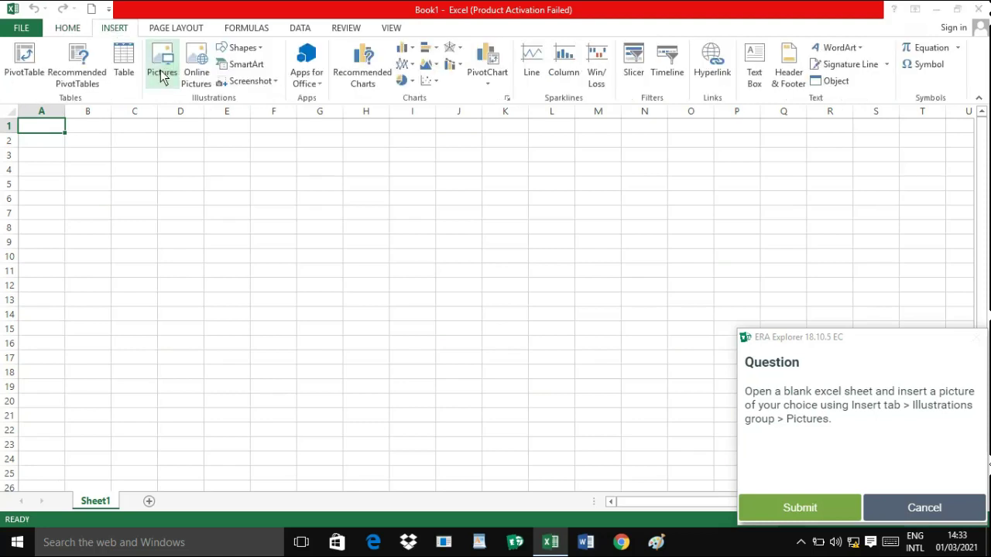
pyautogui.click(162, 76)
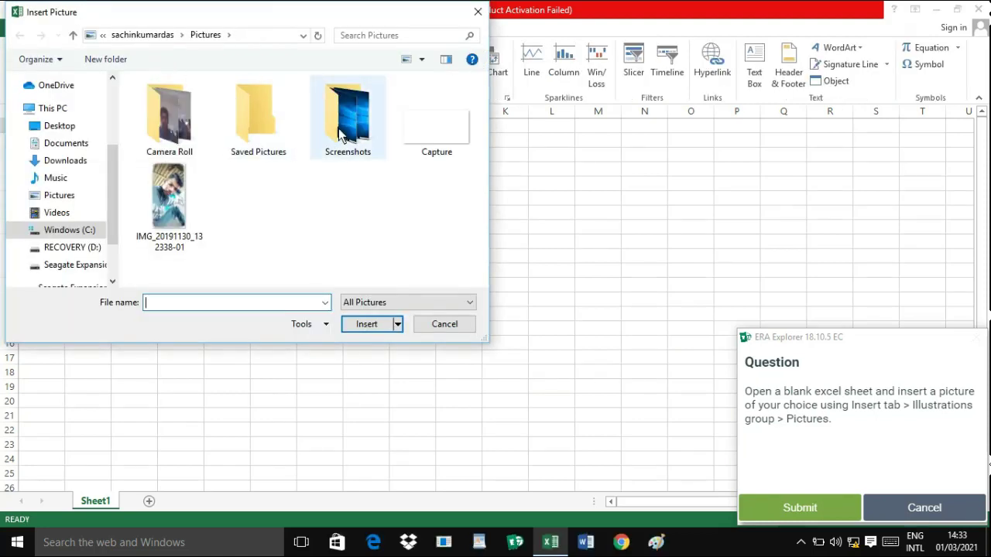
pyautogui.doubleClick(338, 133)
pyautogui.click(348, 105)
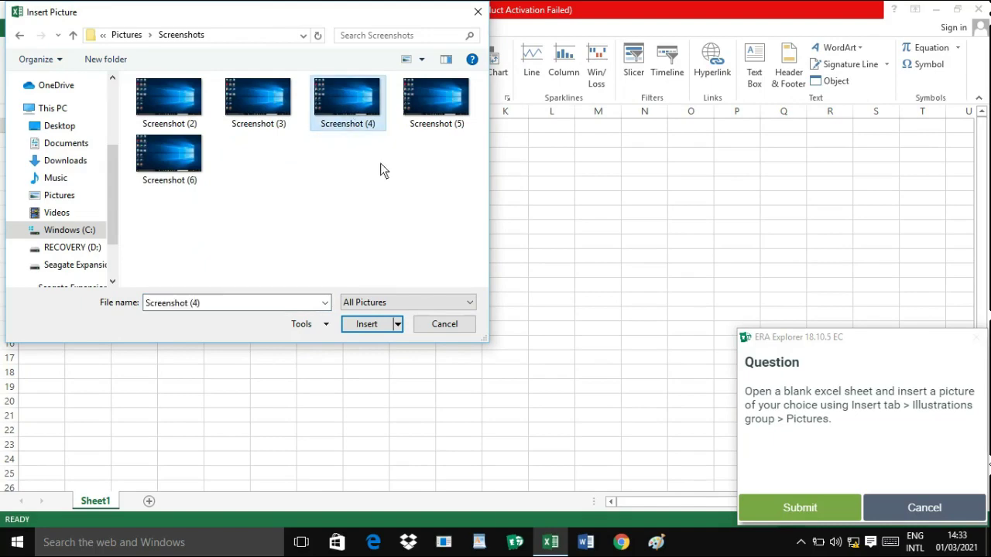
pyautogui.click(385, 326)
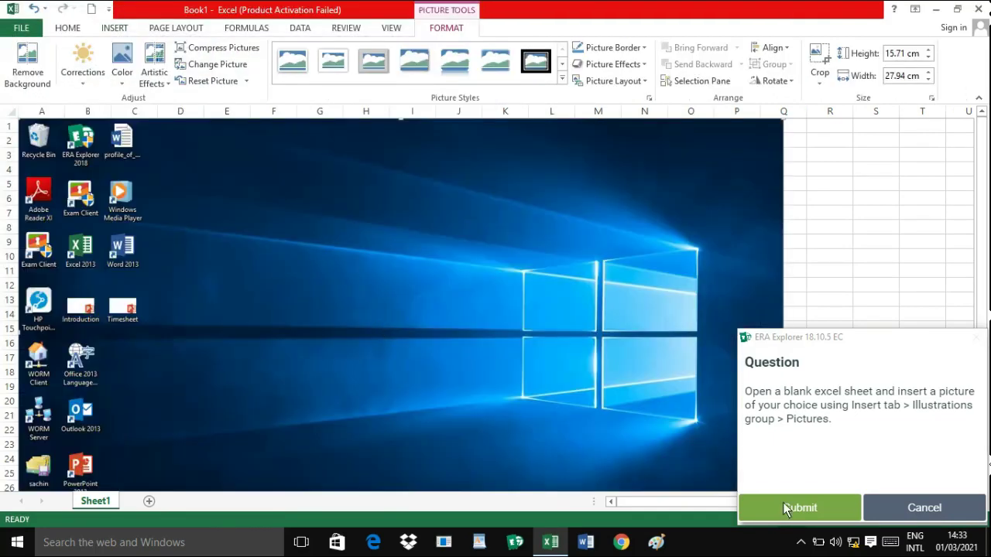
pyautogui.click(784, 503)
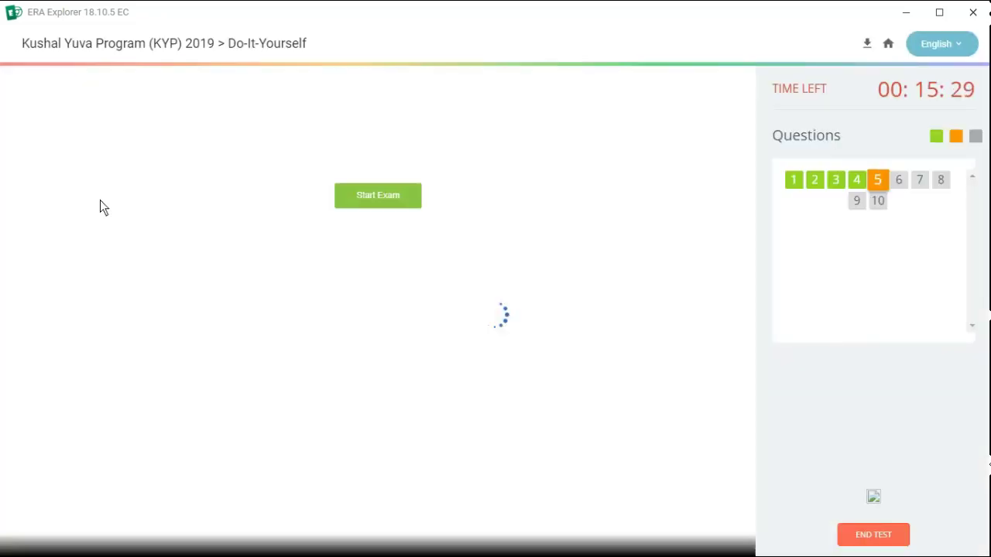
# Step: Start question 5 and open a blank Excel workbook for it, dismissing the activation notice
pyautogui.click(358, 219)
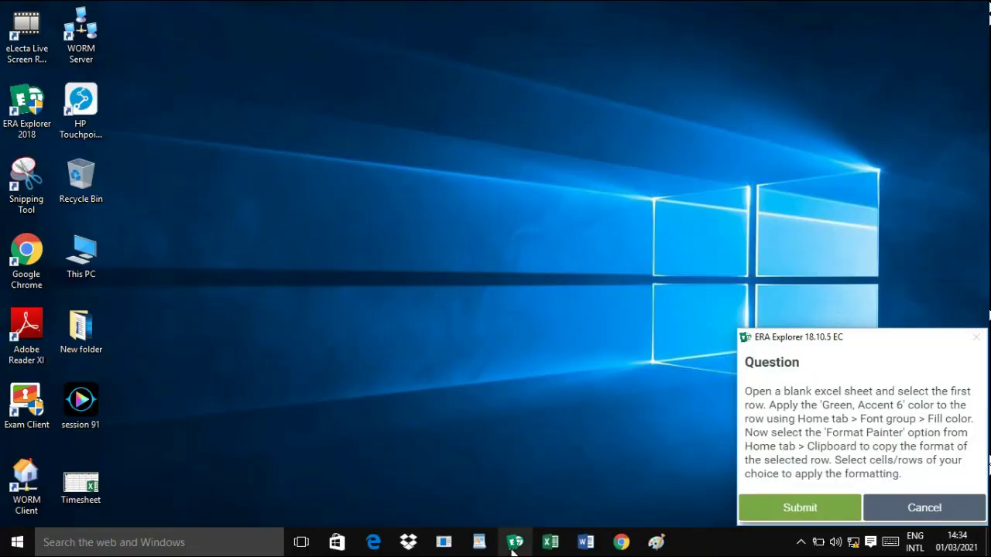
pyautogui.click(551, 543)
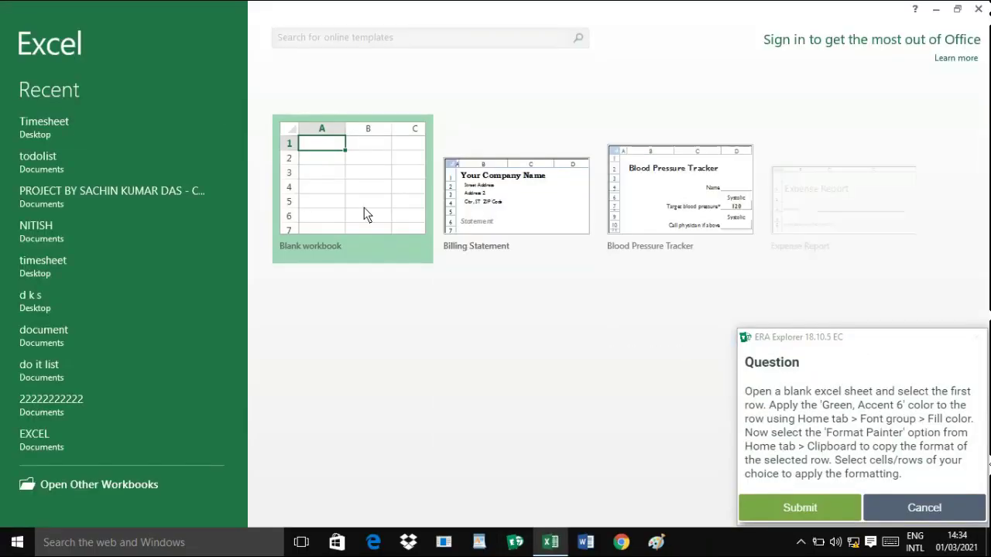
pyautogui.click(641, 408)
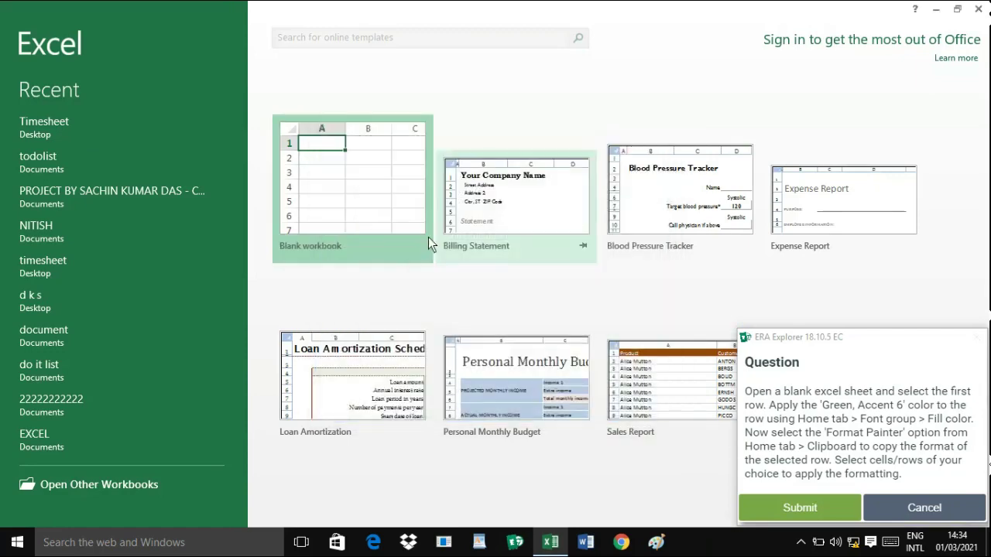
pyautogui.click(393, 217)
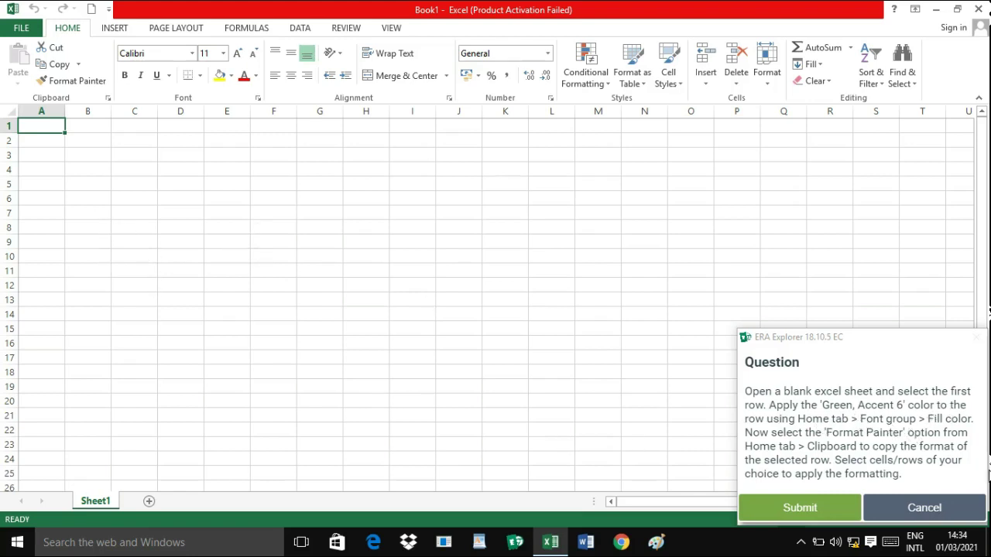
# Step: Fill the entire first row with the theme color Green, Accent 6
pyautogui.click(8, 128)
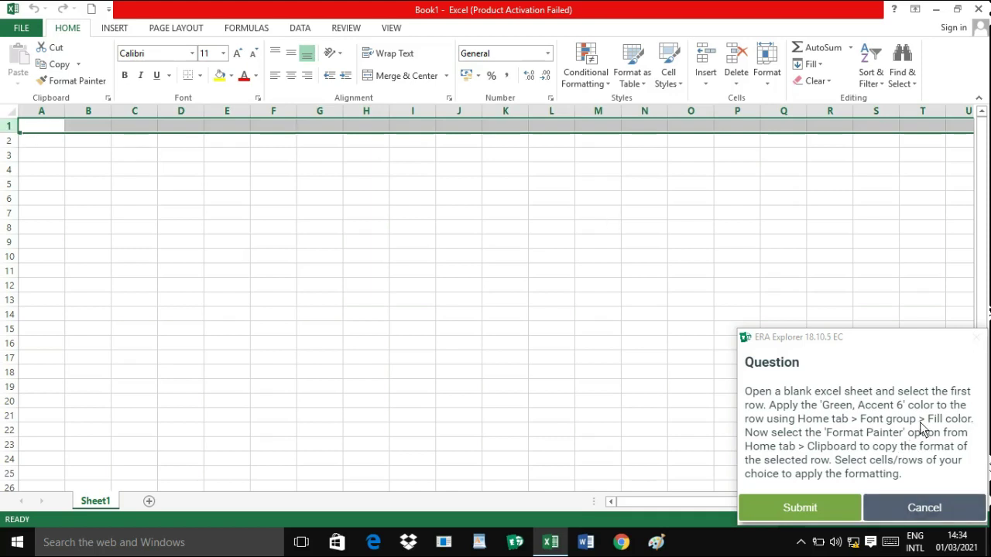
pyautogui.click(231, 77)
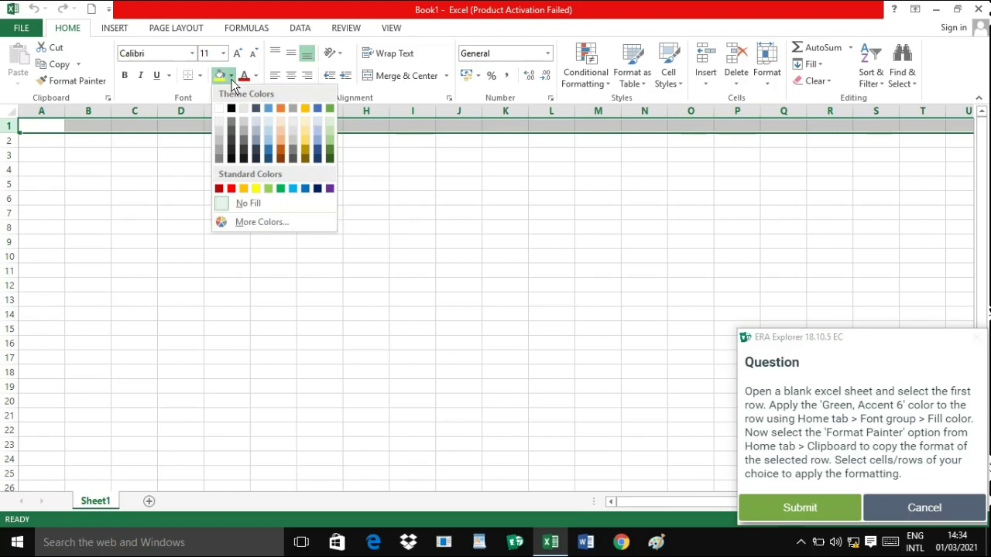
pyautogui.click(331, 110)
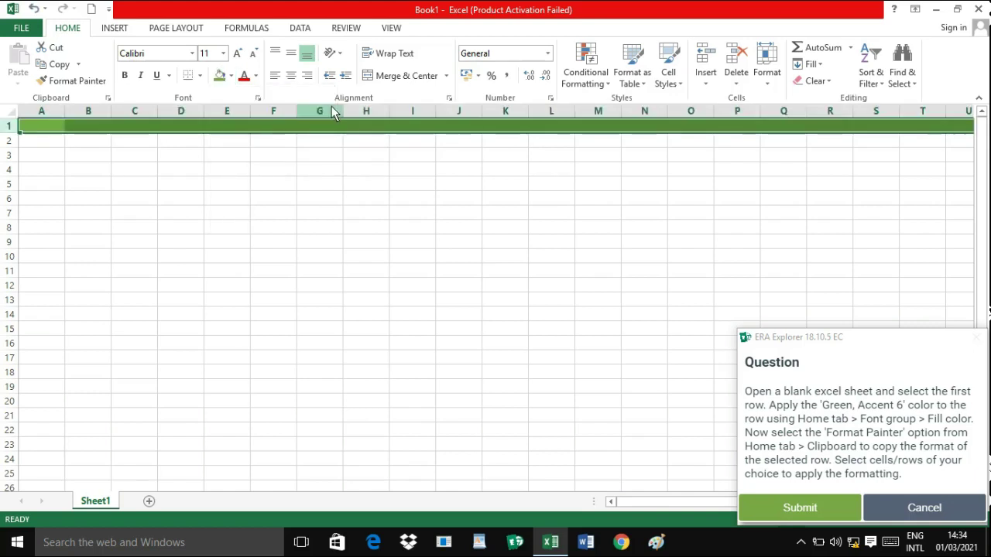
# Step: Copy row 1's formatting to row 4 with Format Painter and submit the answer
pyautogui.click(75, 81)
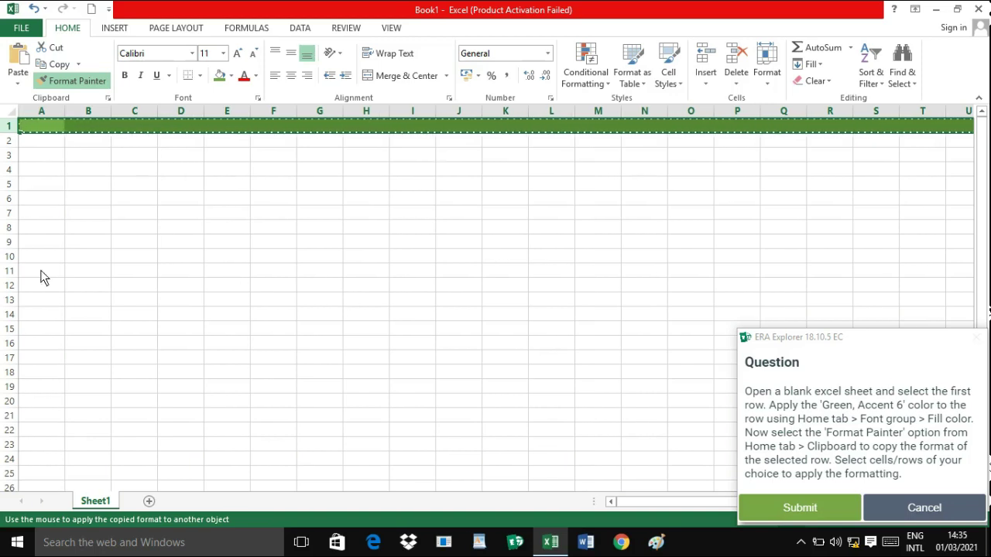
pyautogui.click(42, 171)
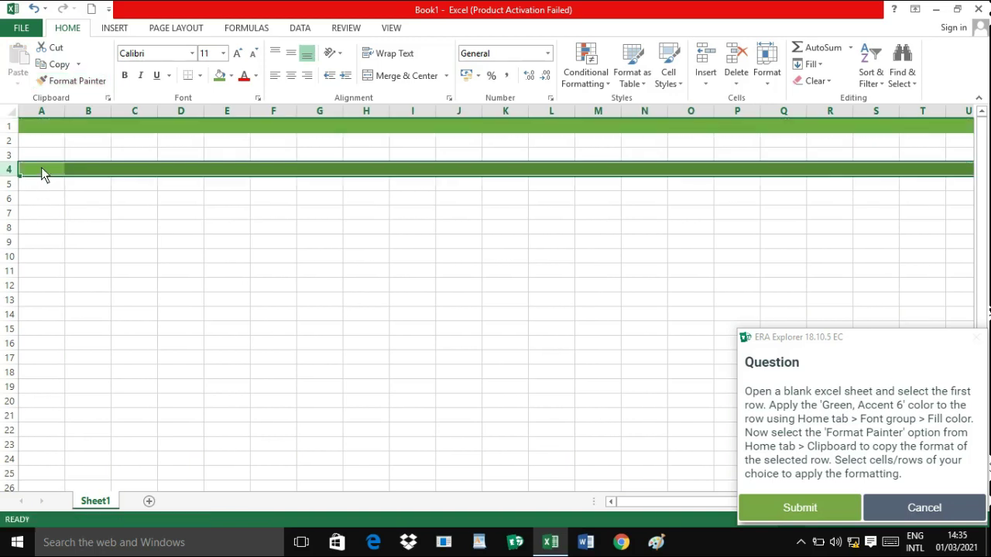
pyautogui.click(806, 506)
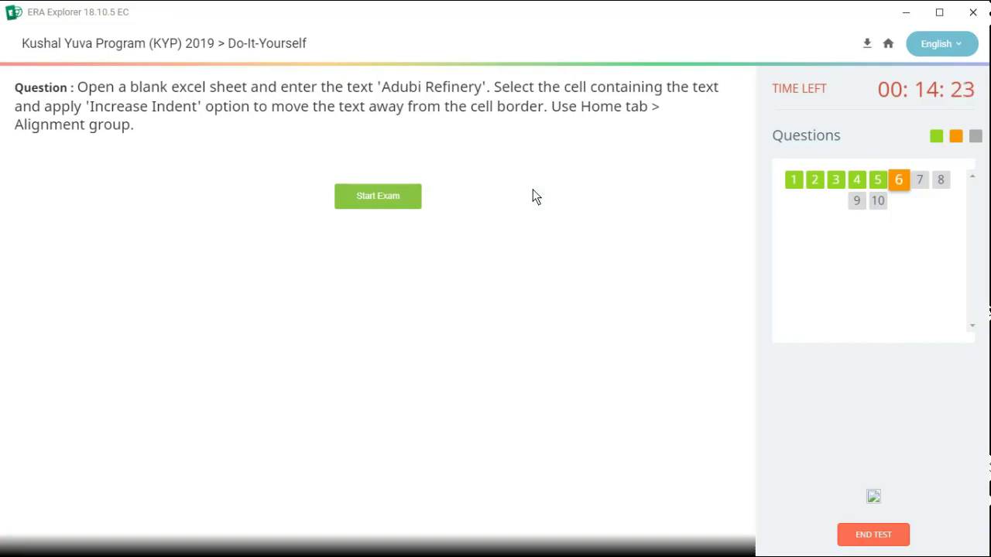
pyautogui.click(404, 199)
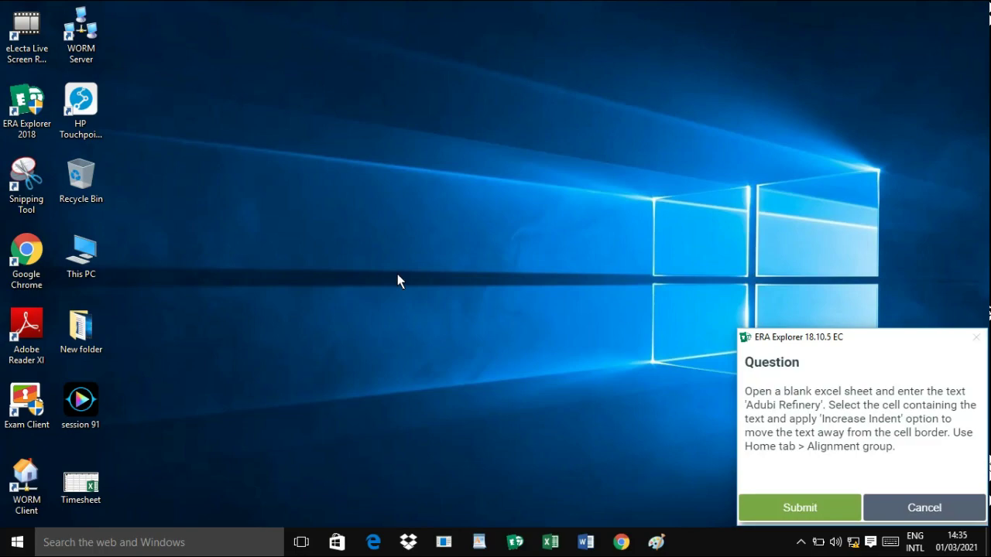
pyautogui.click(908, 507)
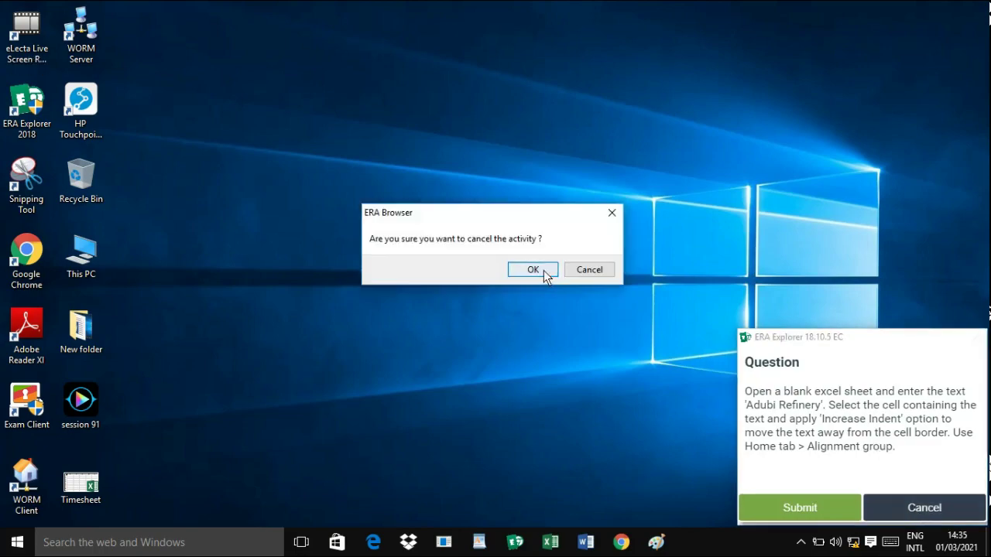
pyautogui.click(533, 270)
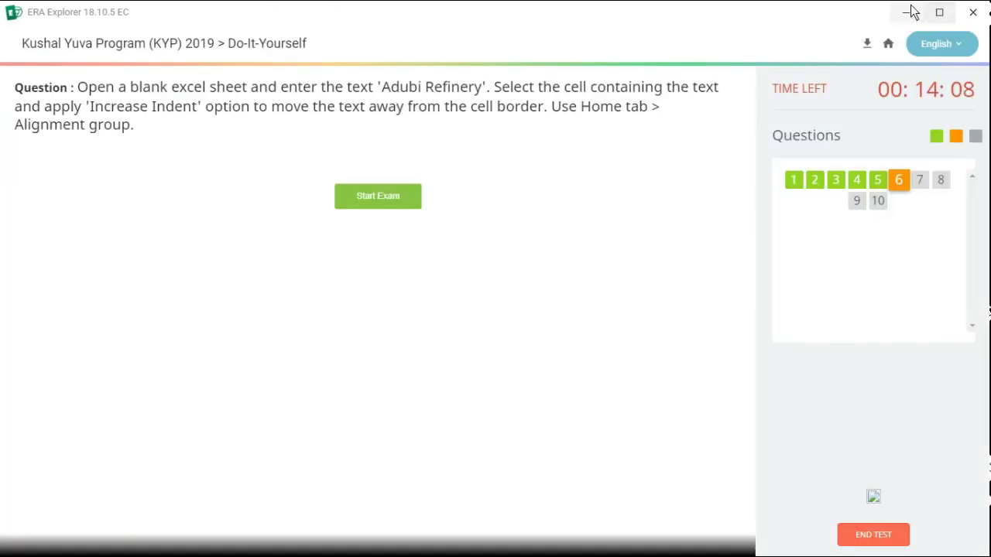
# Step: Minimize ERA Explorer, refresh the Windows desktop several times, and return to the exam window
pyautogui.click(910, 13)
pyautogui.rightClick(383, 197)
pyautogui.click(422, 239)
pyautogui.rightClick(318, 158)
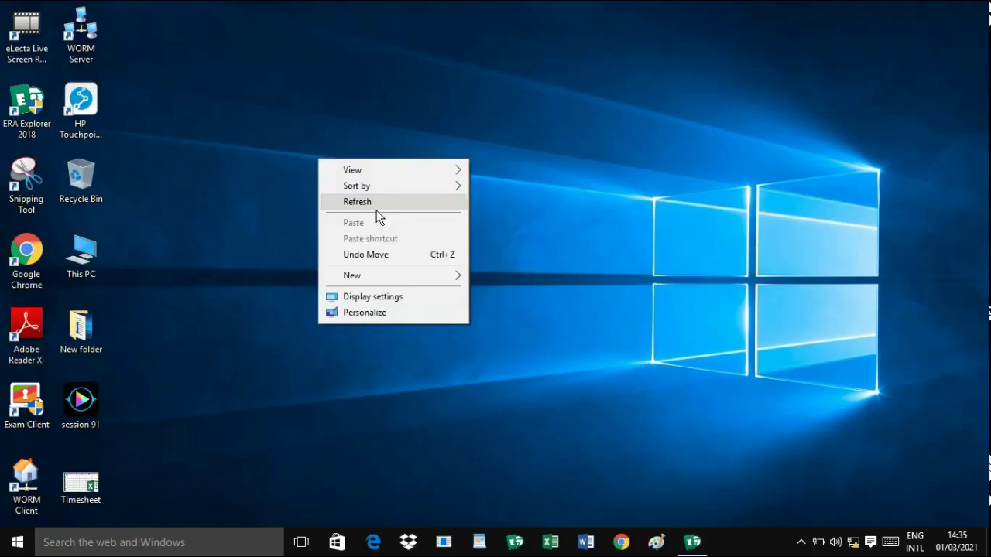
pyautogui.click(378, 206)
pyautogui.rightClick(338, 176)
pyautogui.click(416, 221)
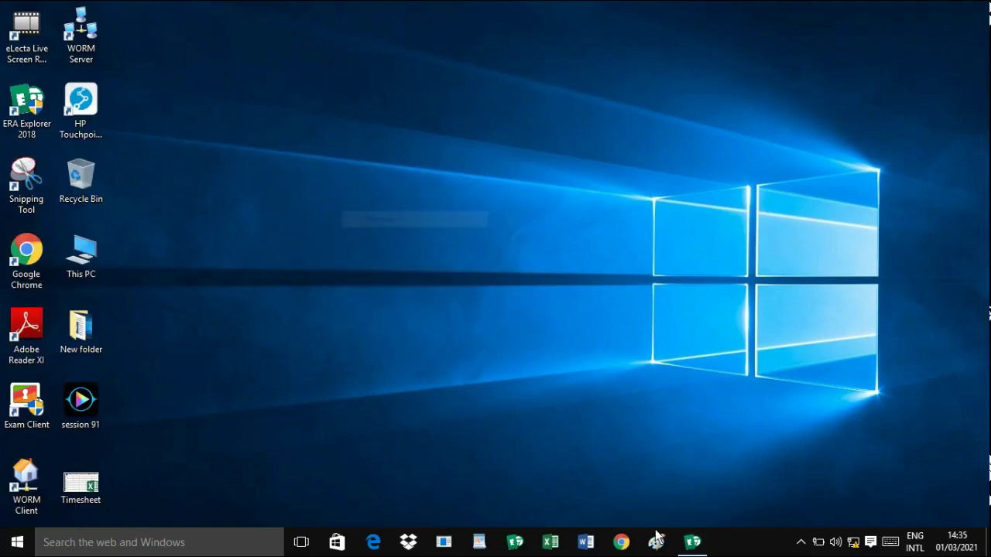
pyautogui.click(706, 548)
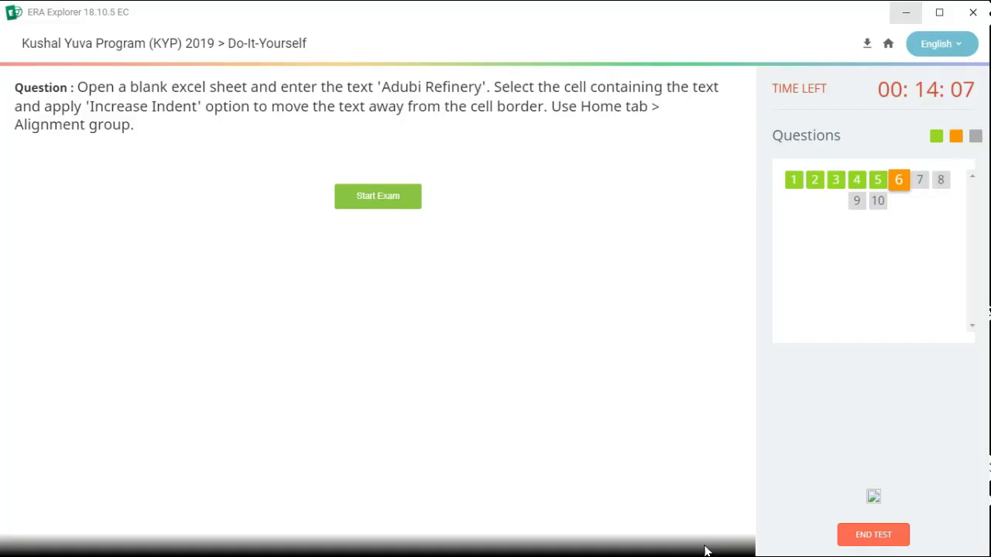
# Step: Start question 6 and open a blank Excel workbook, dismissing the Office activation notice
pyautogui.click(397, 201)
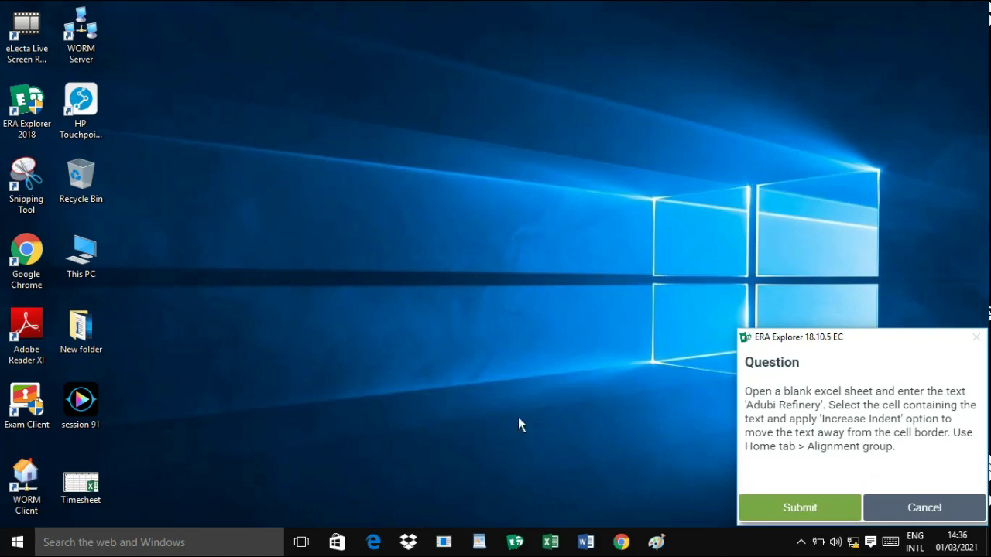
pyautogui.click(547, 545)
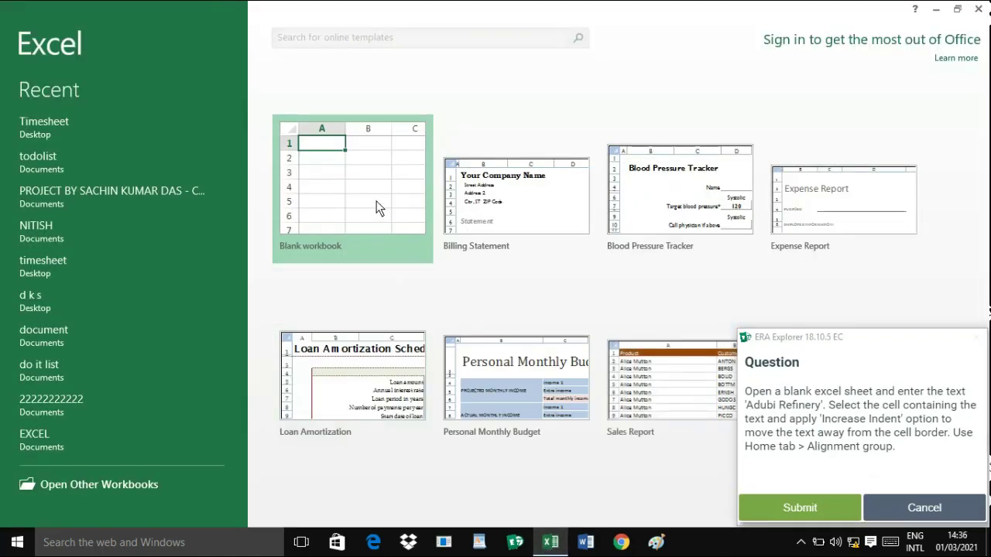
pyautogui.click(375, 201)
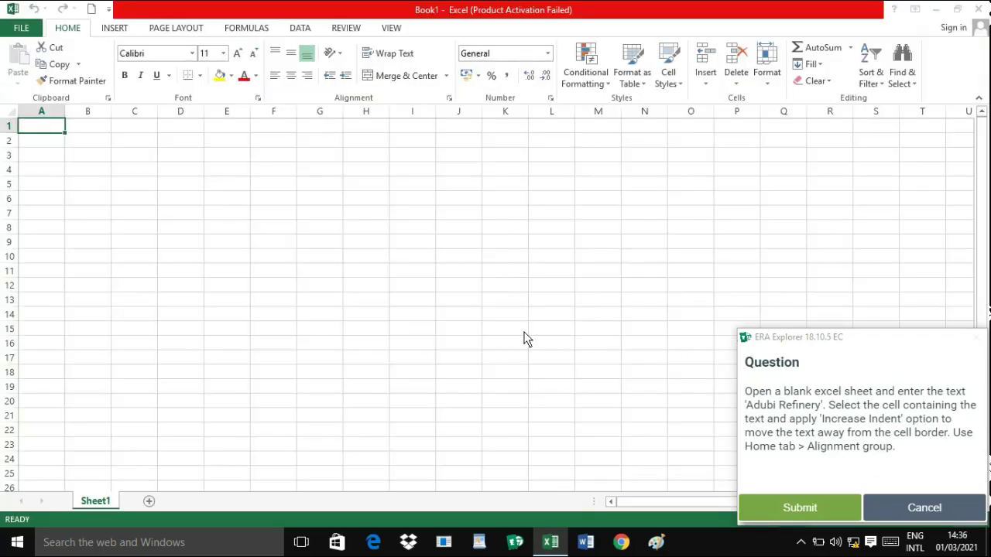
pyautogui.click(634, 409)
# Step: Enter "Adubi Refinery" in cell A1 and widen column A to fit the text
pyautogui.write('Ad')
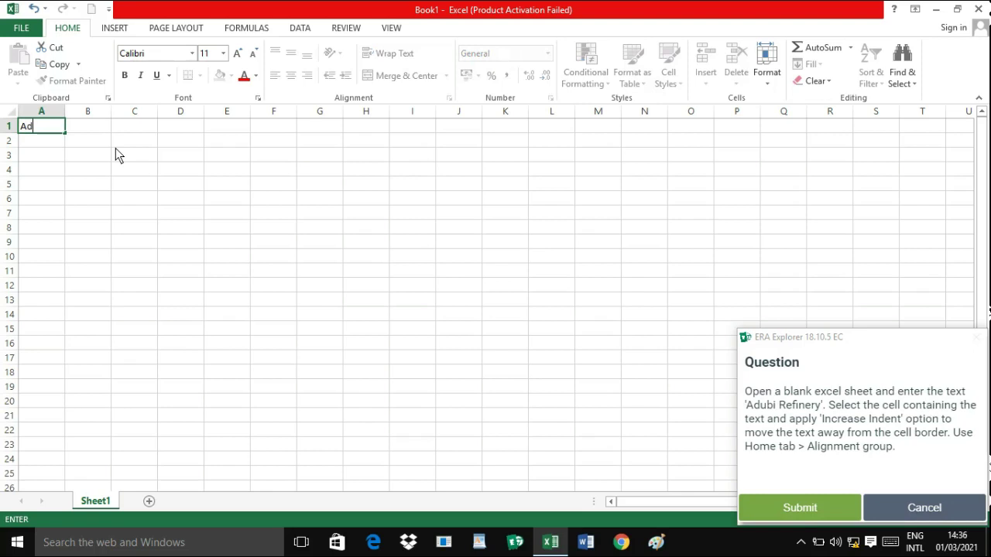
pyautogui.write('ubi Refinery')
pyautogui.click(114, 175)
pyautogui.hotkey('ctrl', 'c')
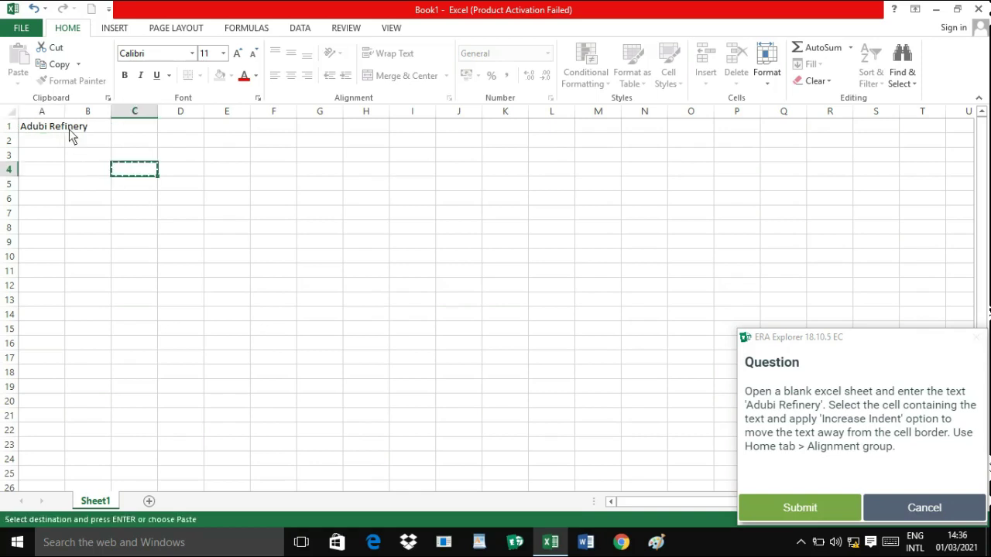
pyautogui.moveTo(65, 111); pyautogui.dragTo(122, 111)
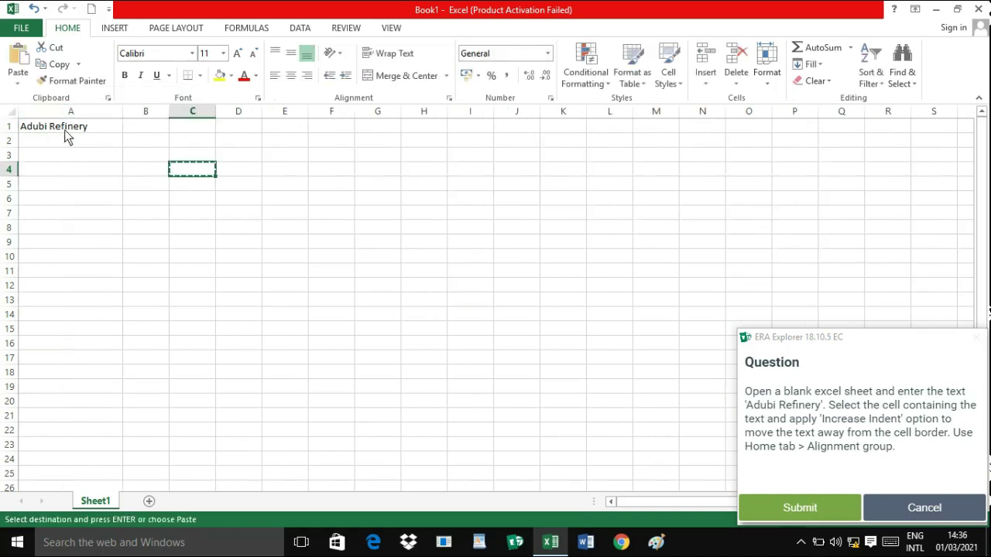
# Step: Apply Increase Indent to cell A1 and submit the answer
pyautogui.click(70, 134)
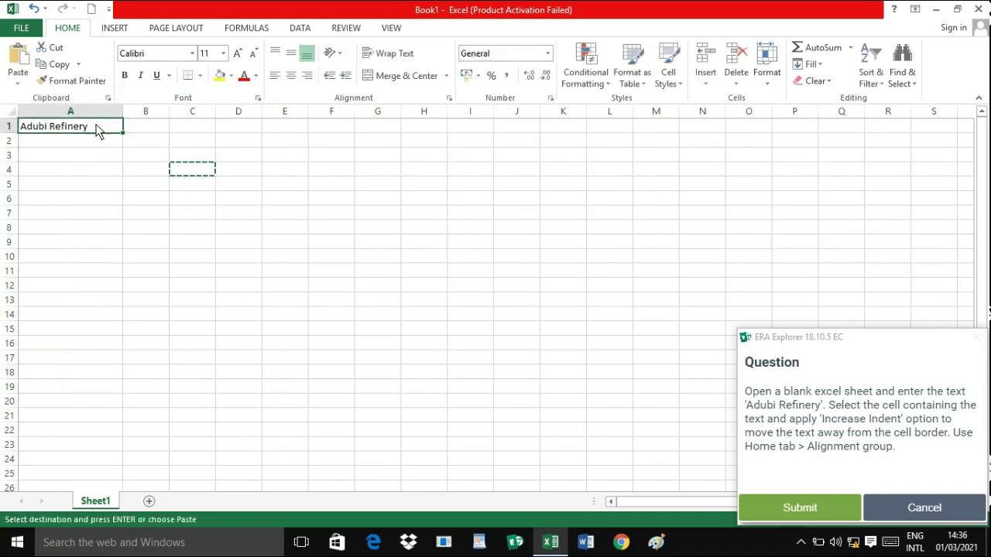
pyautogui.click(346, 76)
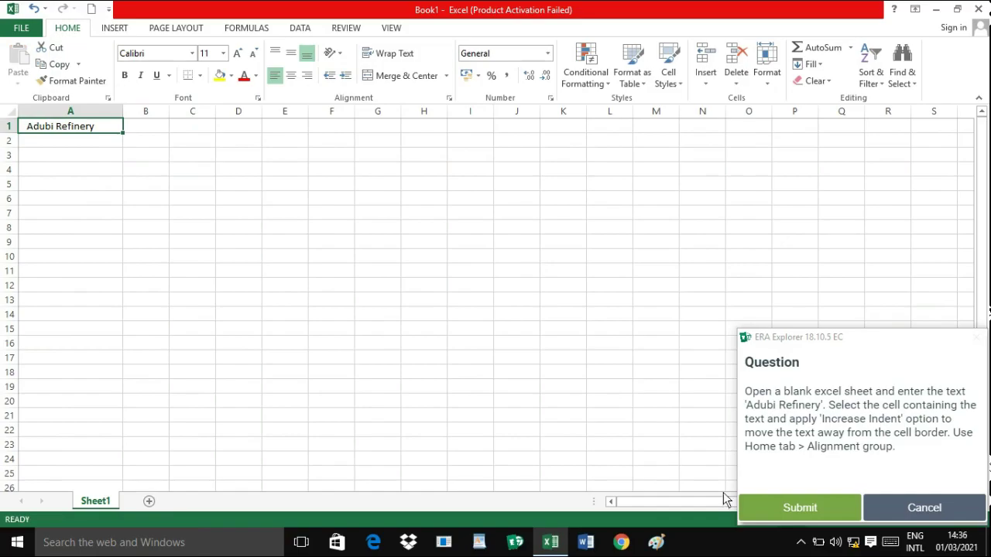
pyautogui.click(800, 510)
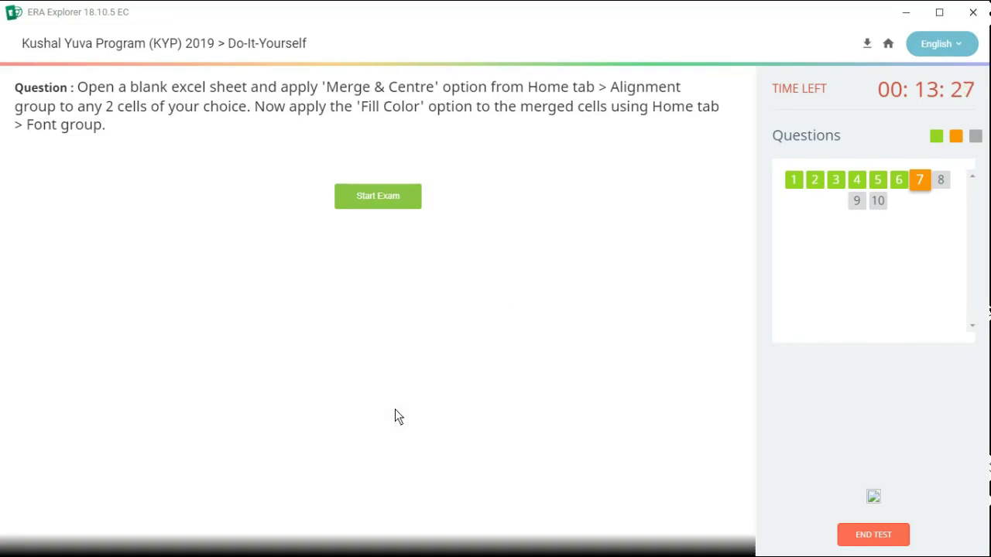
# Step: Start question 7 and open a blank Excel workbook, dismissing the Office activation notice
pyautogui.click(391, 198)
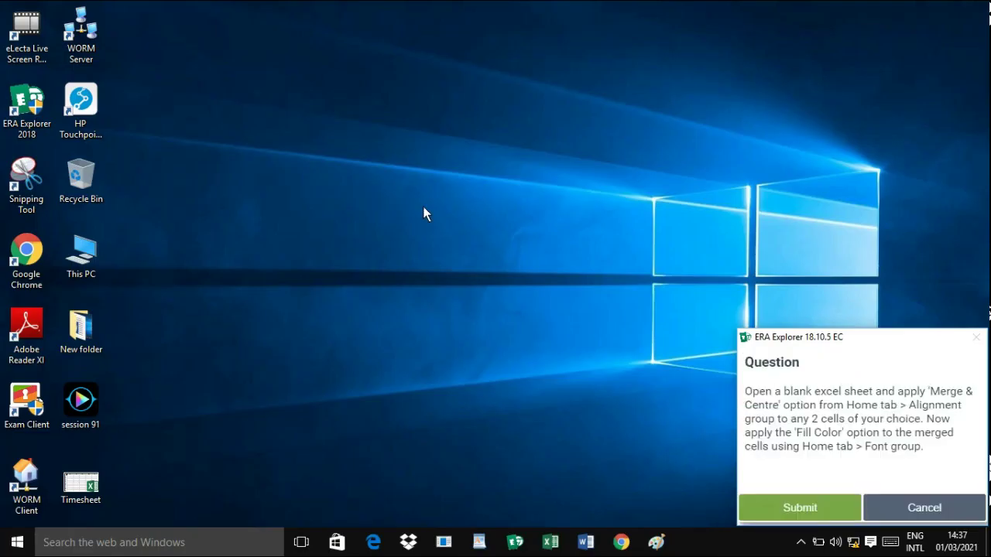
pyautogui.click(551, 543)
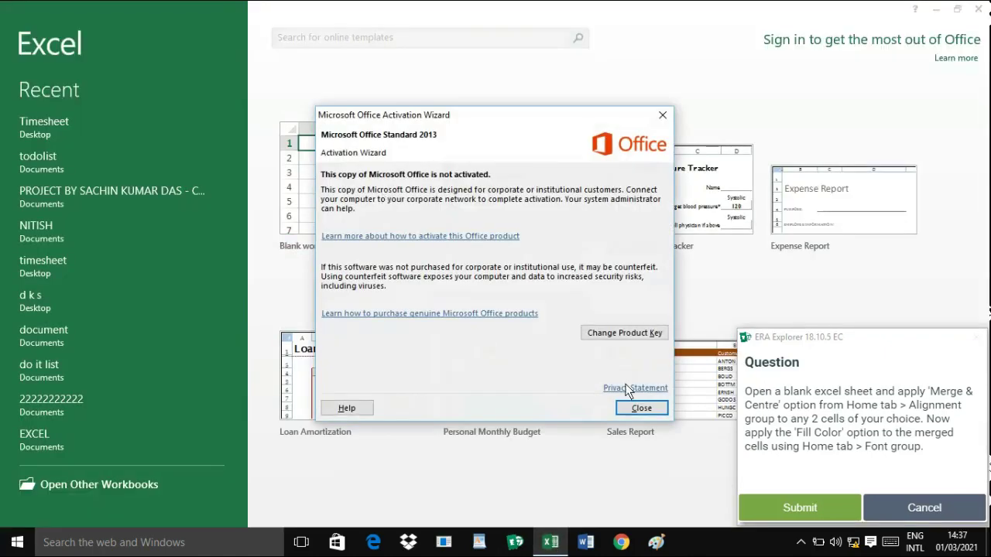
pyautogui.click(639, 408)
pyautogui.click(362, 225)
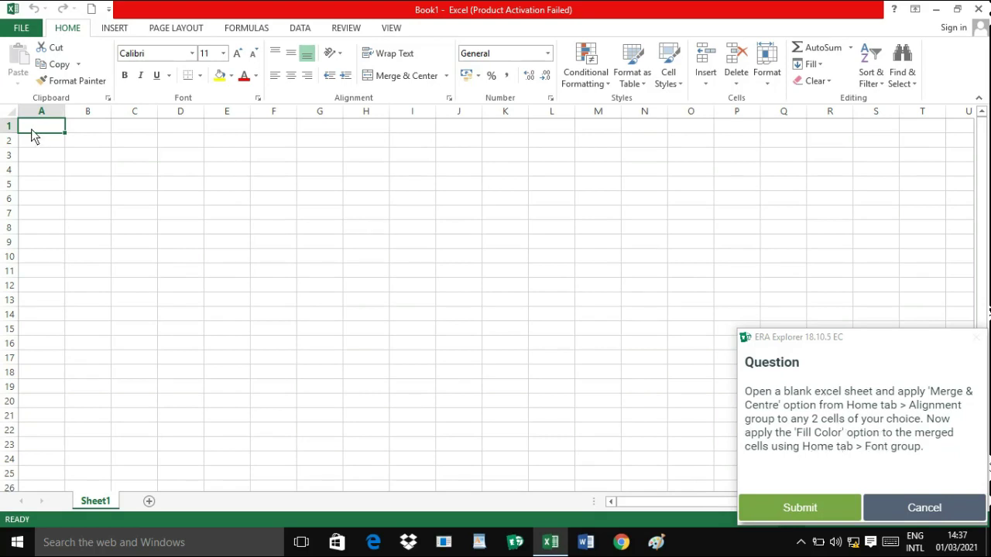
# Step: Merge and center cells A1:B1 with a blue theme fill color, and submit the answer
pyautogui.moveTo(35, 136); pyautogui.dragTo(91, 136)
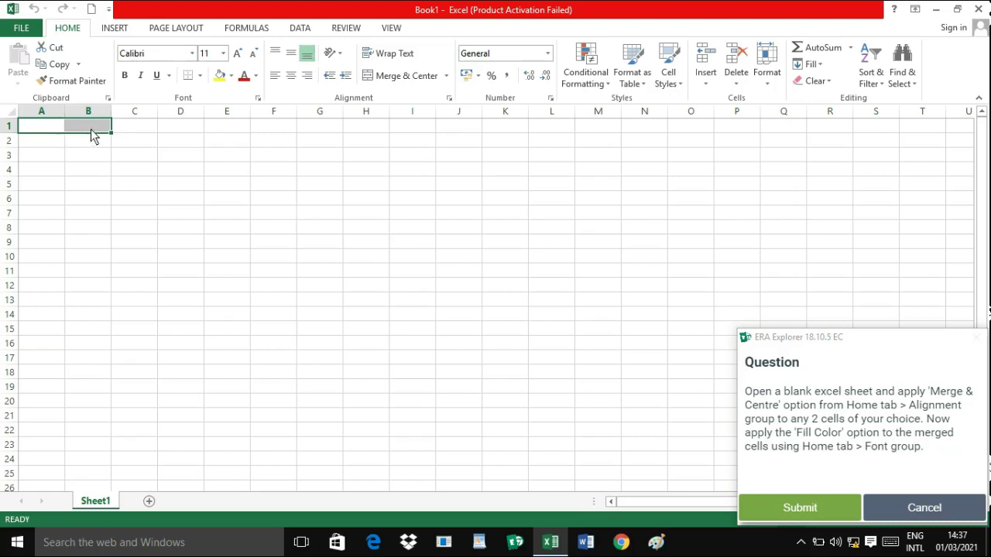
pyautogui.click(397, 75)
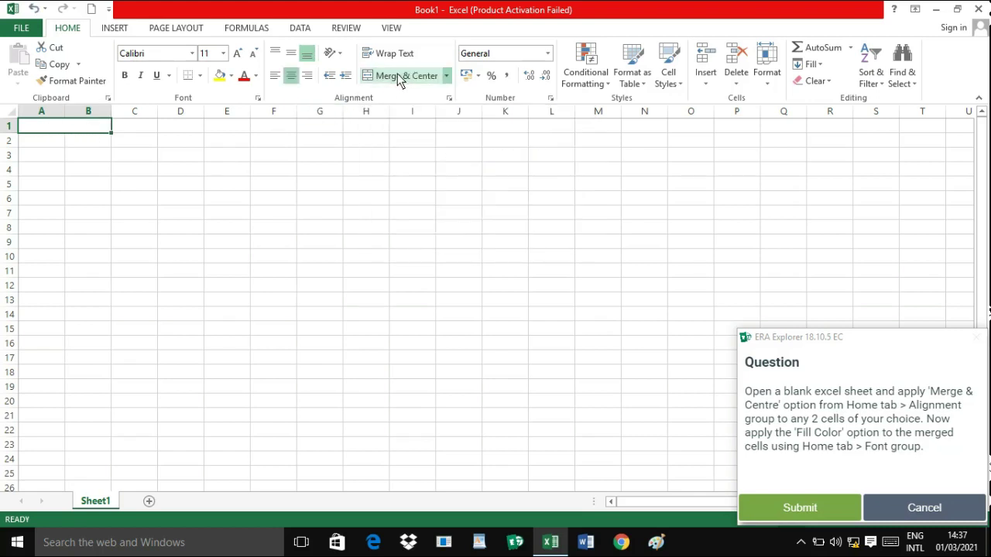
pyautogui.click(230, 77)
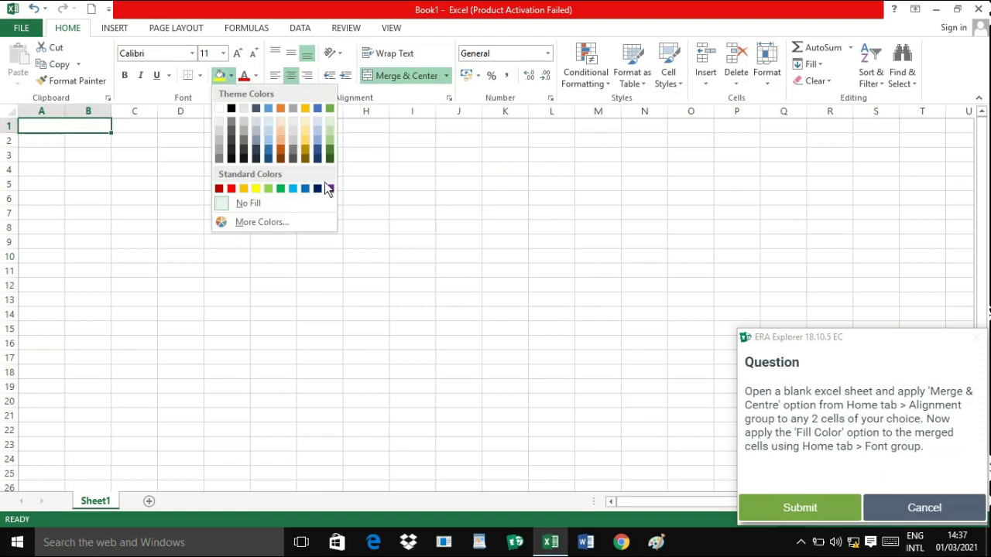
pyautogui.click(269, 150)
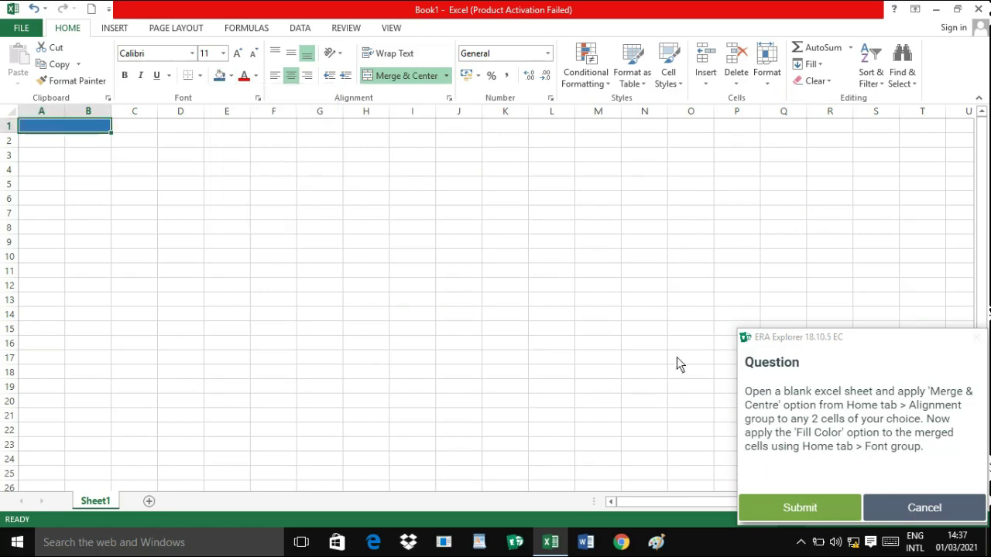
pyautogui.click(800, 508)
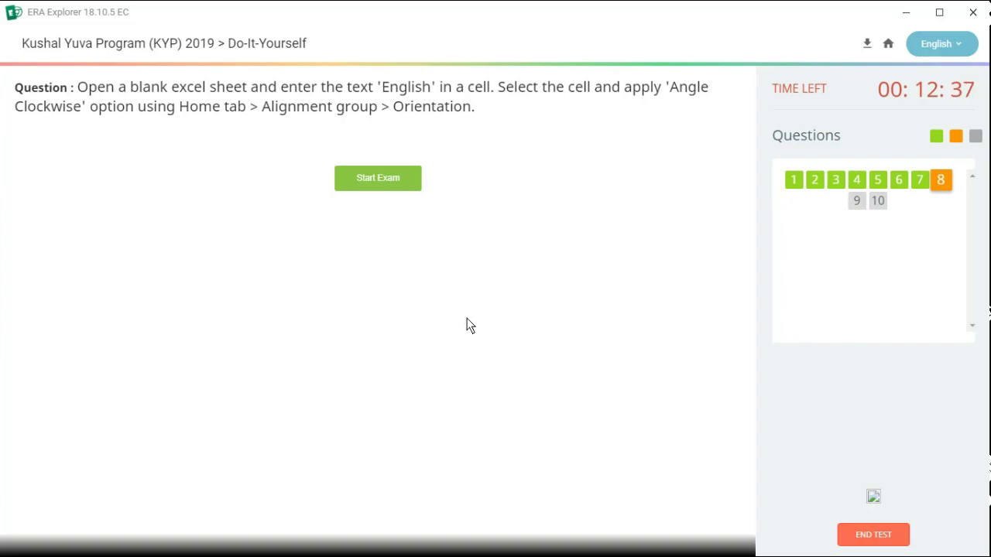
# Step: Start question 8 and open a blank Excel workbook, dismissing the Office activation notice
pyautogui.click(379, 178)
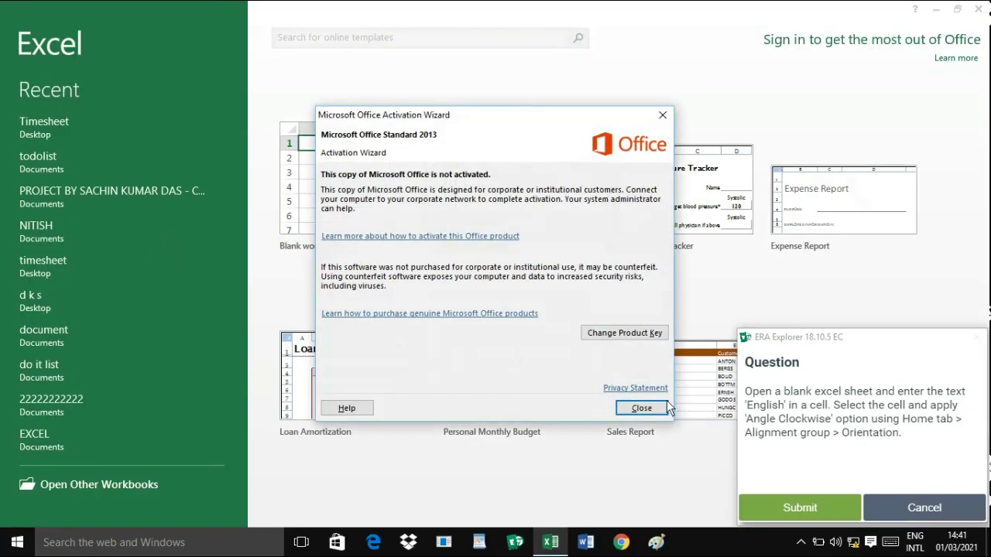
pyautogui.click(631, 408)
pyautogui.click(343, 164)
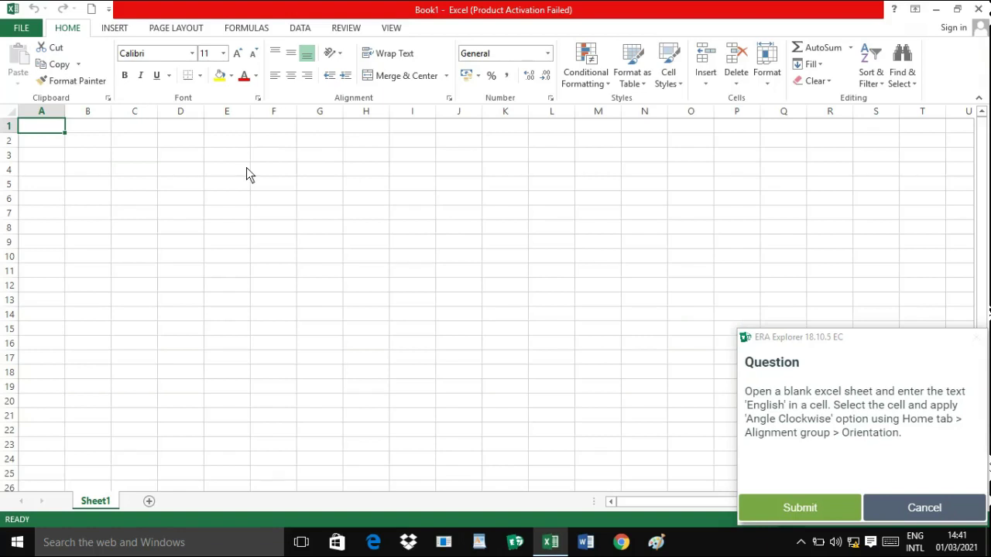
# Step: Enter the text "English" in cell A1
pyautogui.write('Eng')
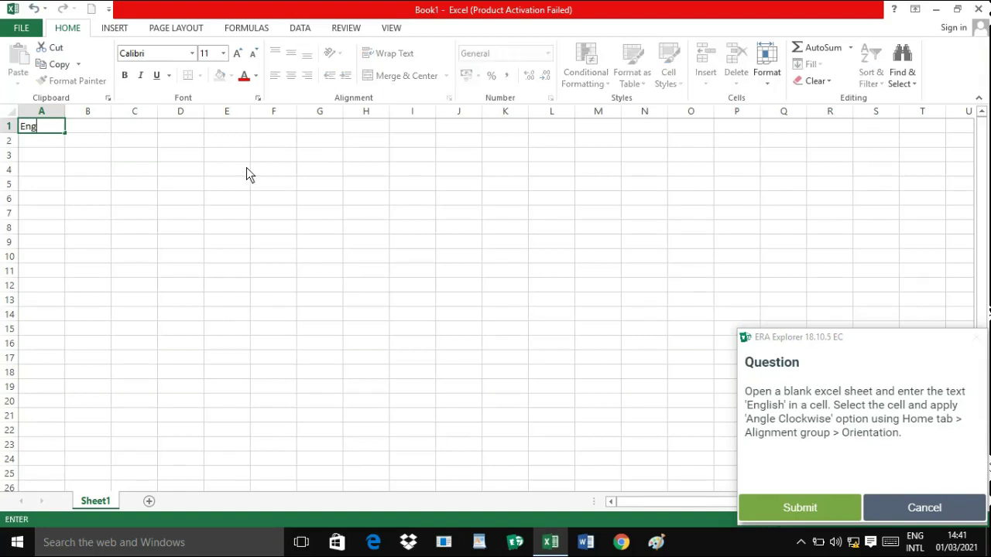
pyautogui.write('lish')
pyautogui.click(73, 137)
pyautogui.hotkey('ctrl', 'c')
pyautogui.click(62, 127)
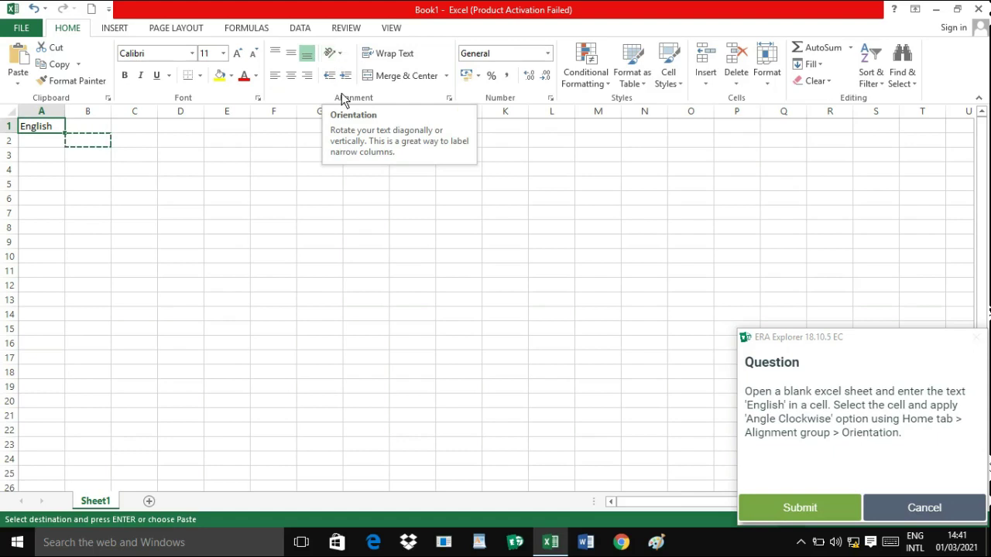
pyautogui.click(341, 56)
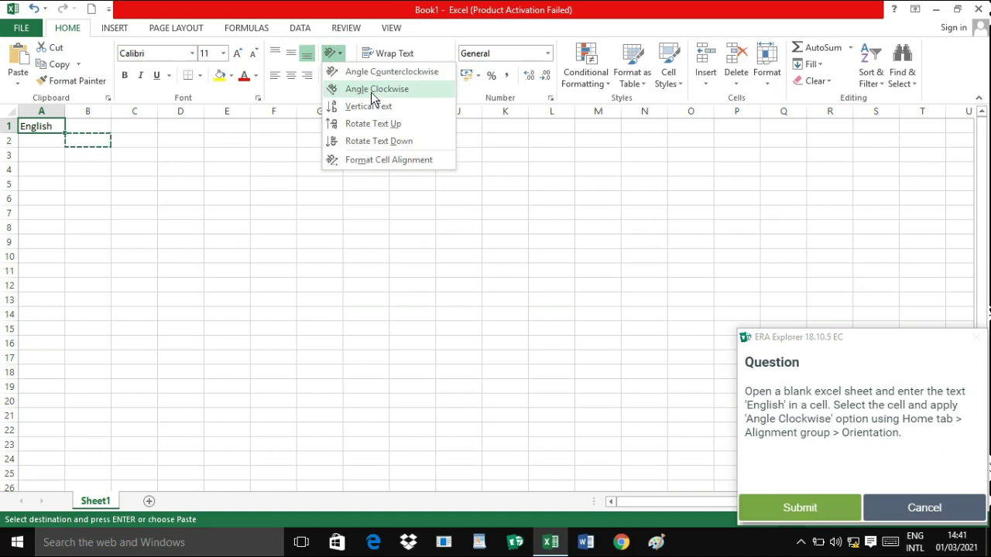
pyautogui.click(85, 205)
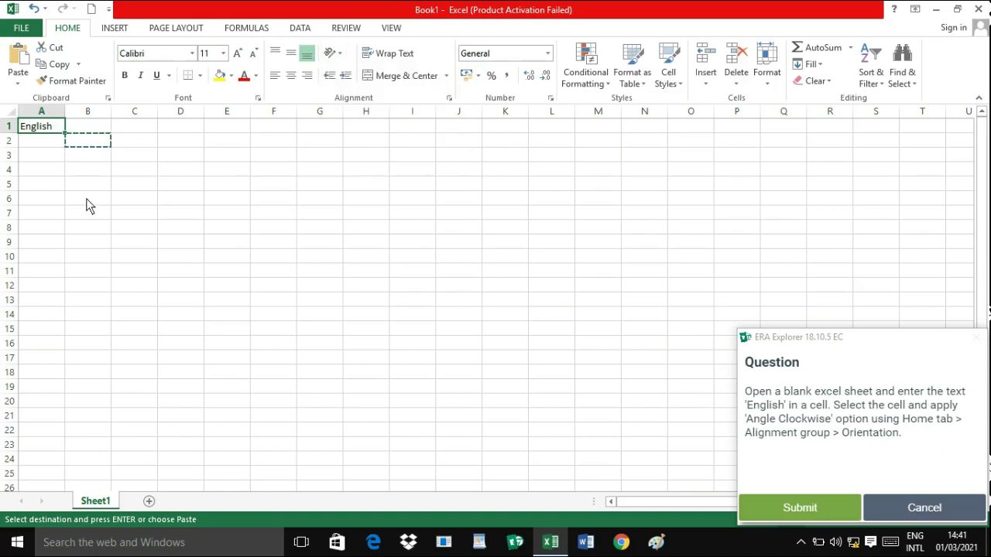
# Step: Copy empty cell B6, apply the Angle Clockwise orientation to the "English" cell and submit the answer
pyautogui.click(86, 203)
pyautogui.hotkey('ctrl', 'c')
pyautogui.click(49, 129)
pyautogui.click(335, 53)
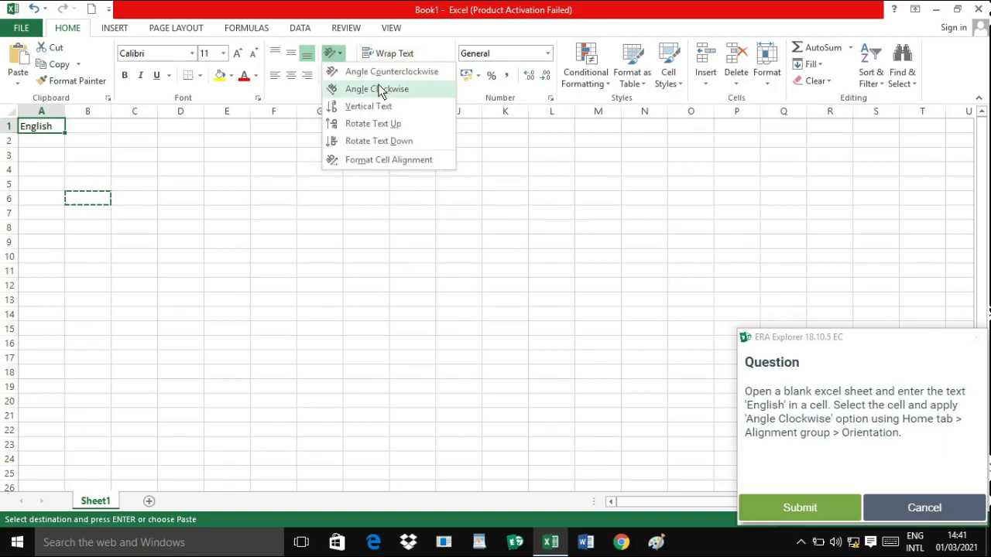
pyautogui.click(377, 89)
pyautogui.click(424, 277)
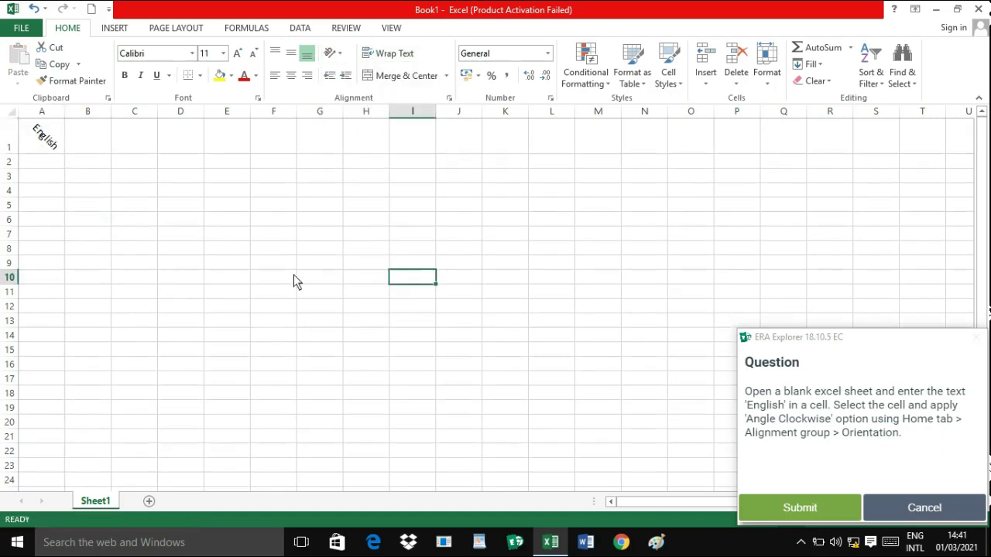
pyautogui.click(814, 507)
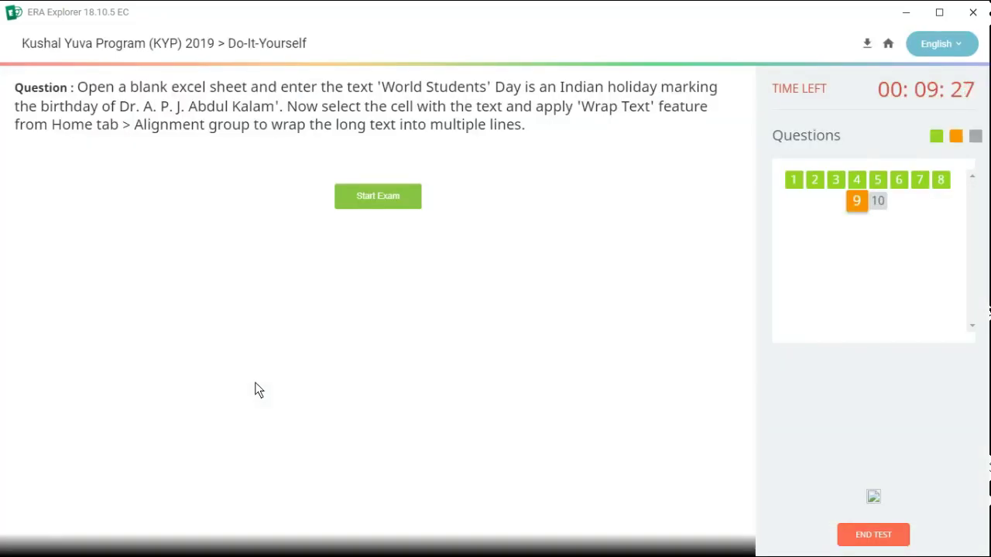
# Step: Start question 9 and open a blank Excel workbook, dismissing the Office activation notice
pyautogui.click(380, 196)
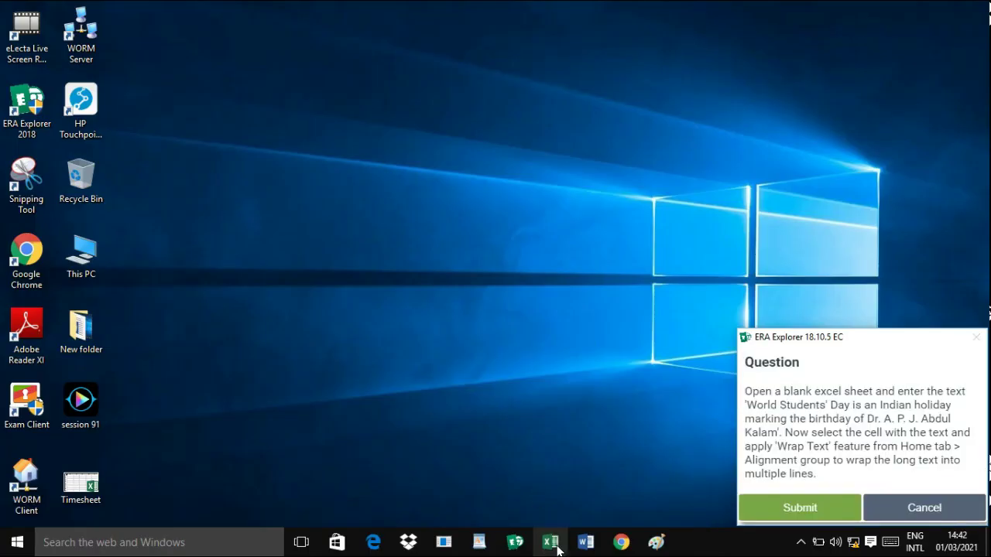
pyautogui.click(551, 542)
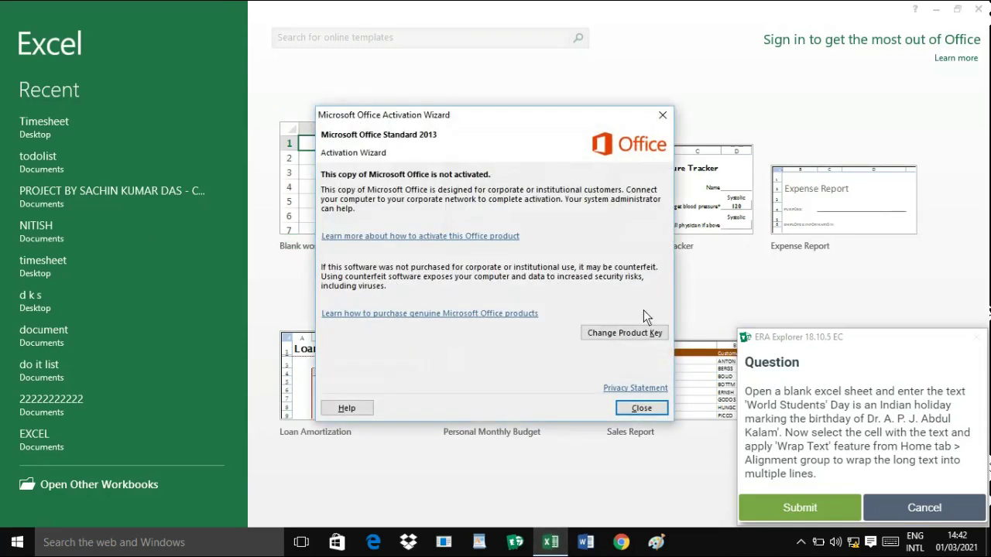
pyautogui.click(642, 408)
pyautogui.click(369, 206)
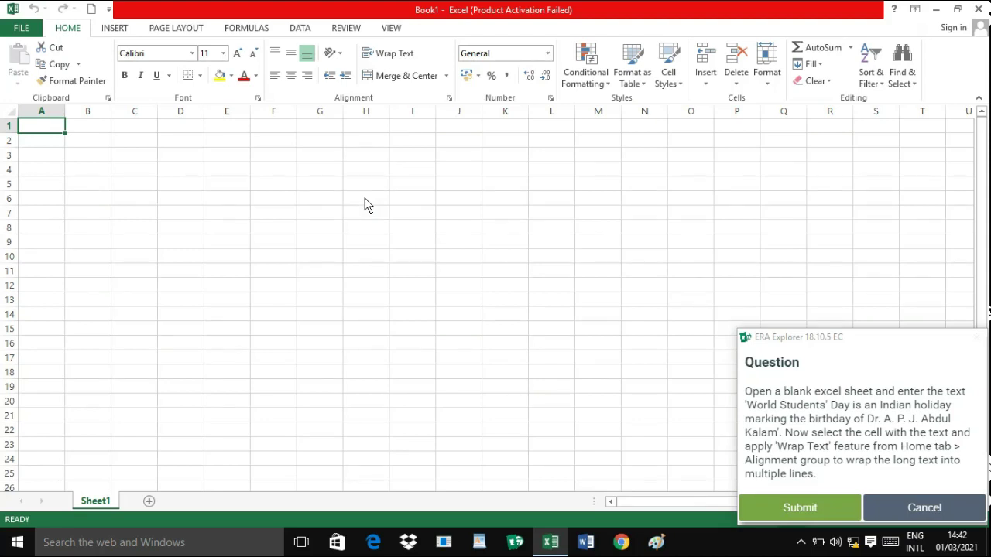
# Step: Enter "World Students" in cell A1 and copy empty cell B3
pyautogui.write('W')
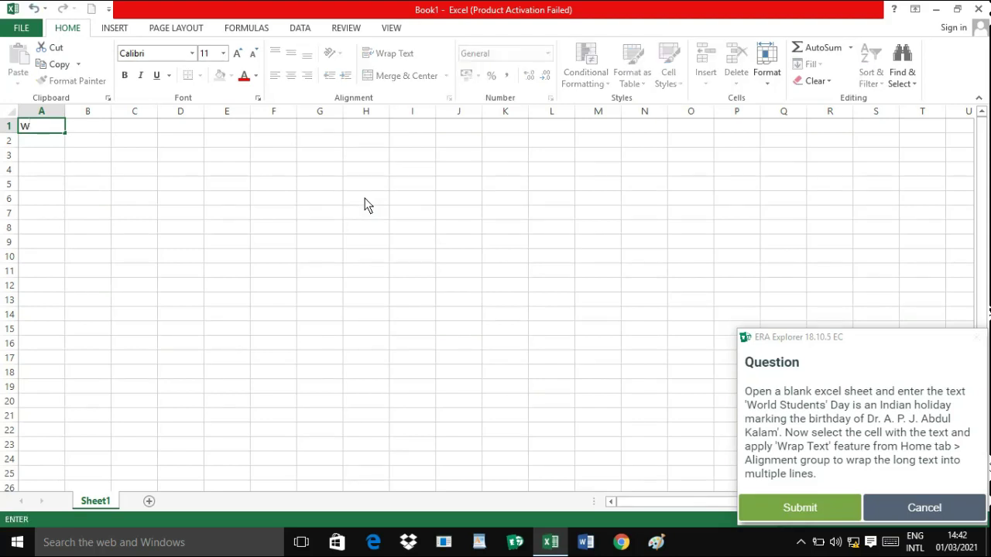
pyautogui.write('orld Students')
pyautogui.click(109, 159)
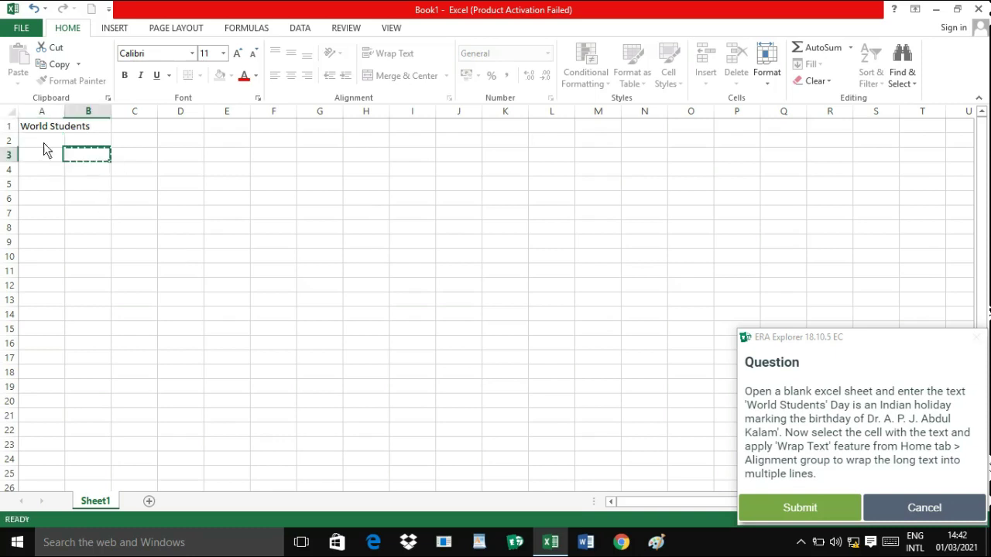
pyautogui.hotkey('ctrl', 'c')
# Step: Apply Wrap Text to cell A1 and submit the answer
pyautogui.click(45, 130)
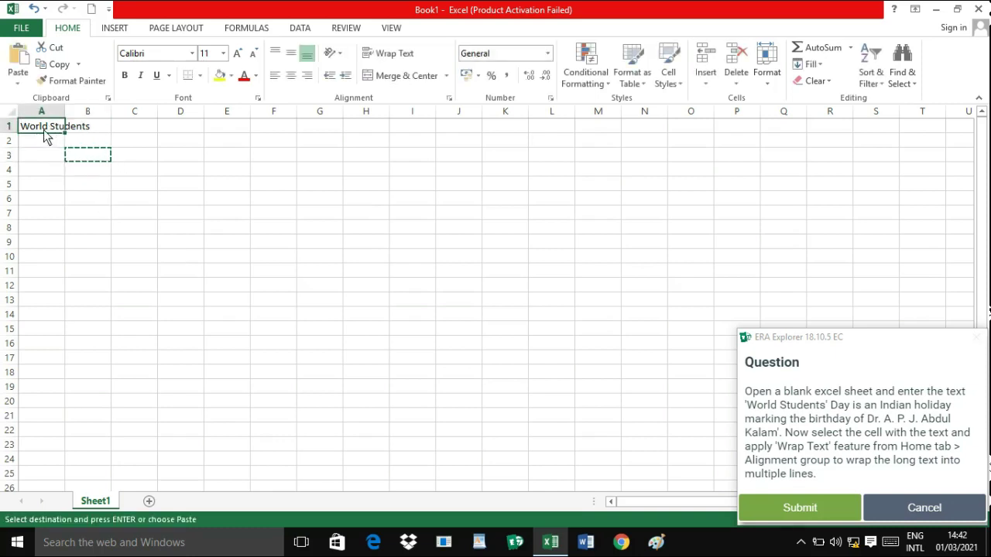
pyautogui.click(401, 61)
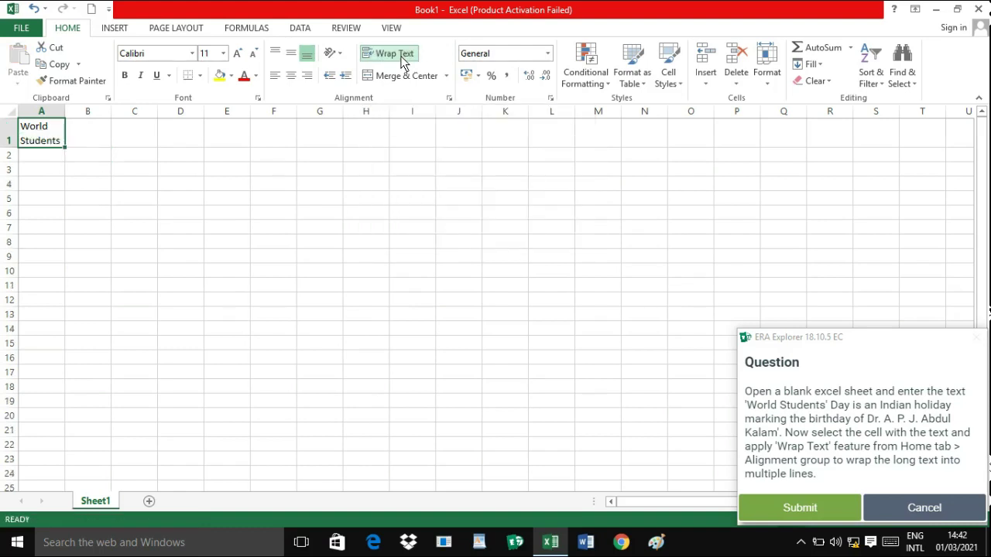
pyautogui.click(800, 508)
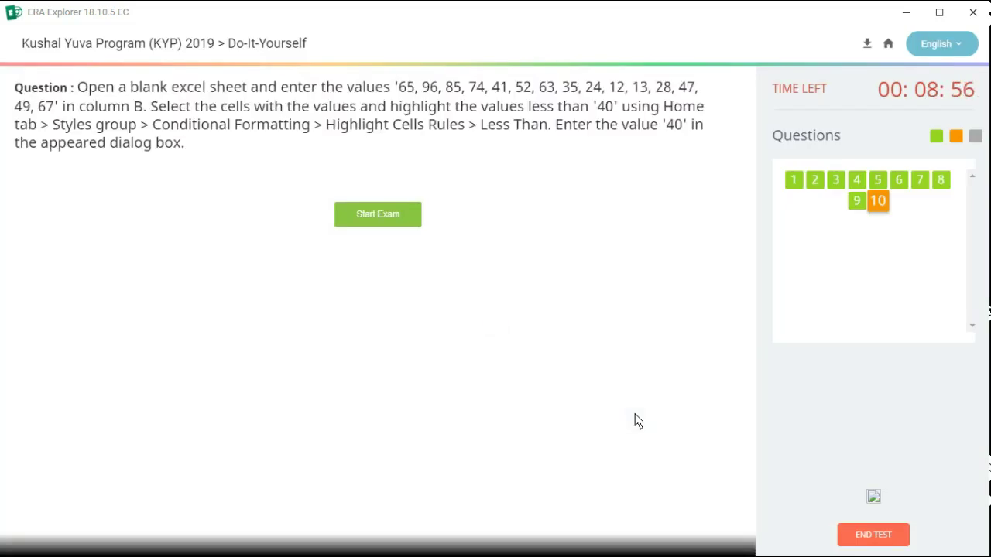
# Step: Start question 10 and open a blank Excel workbook, dismissing the Office activation notice
pyautogui.click(395, 220)
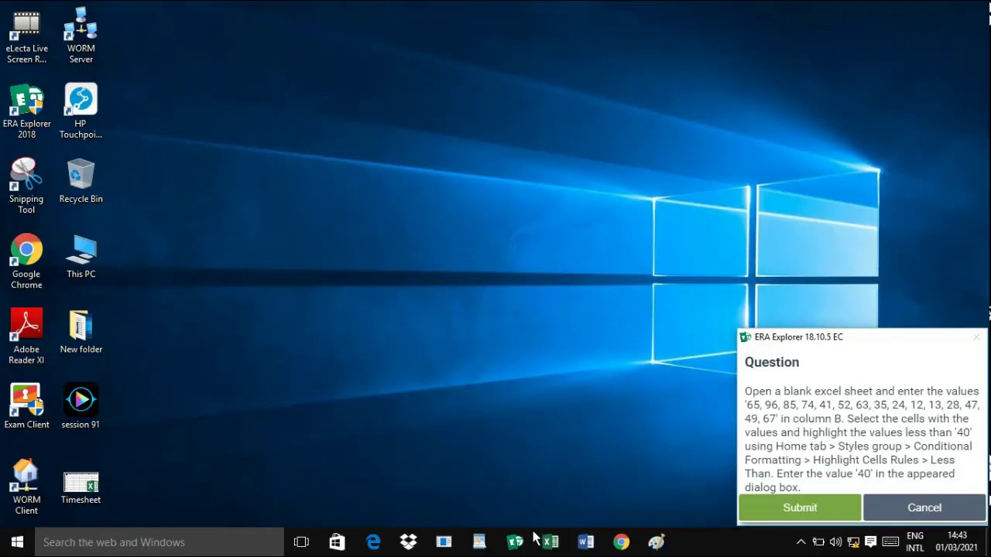
pyautogui.click(550, 545)
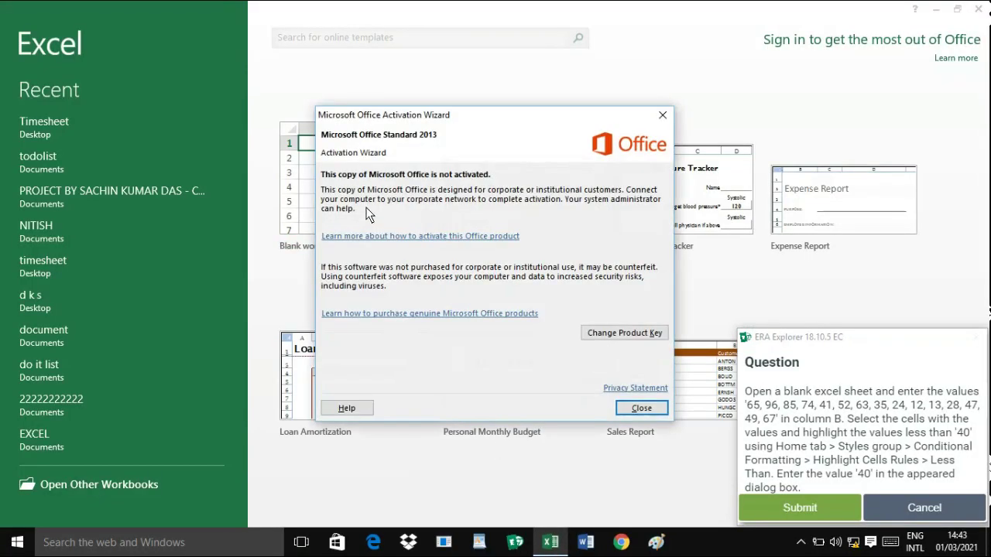
pyautogui.click(647, 407)
pyautogui.click(367, 216)
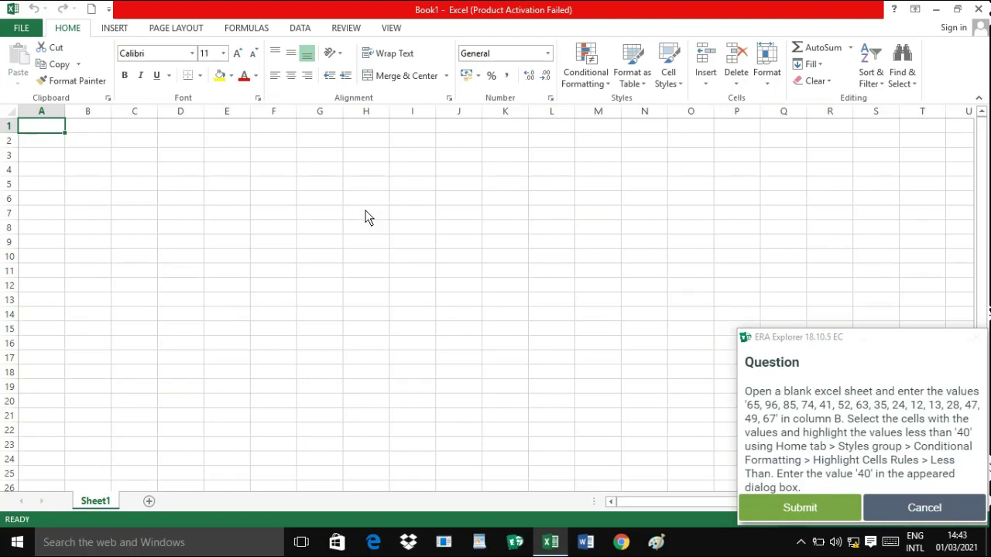
# Step: Enter the values 65, 96, 85, 74 and 52 down column A in cells A1 to A5
pyautogui.write('65')
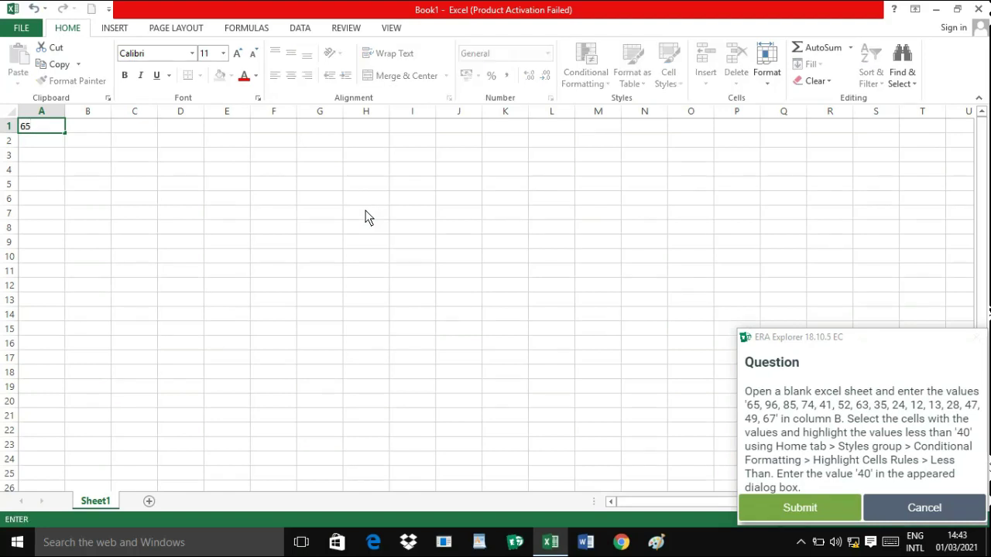
pyautogui.press('Return')
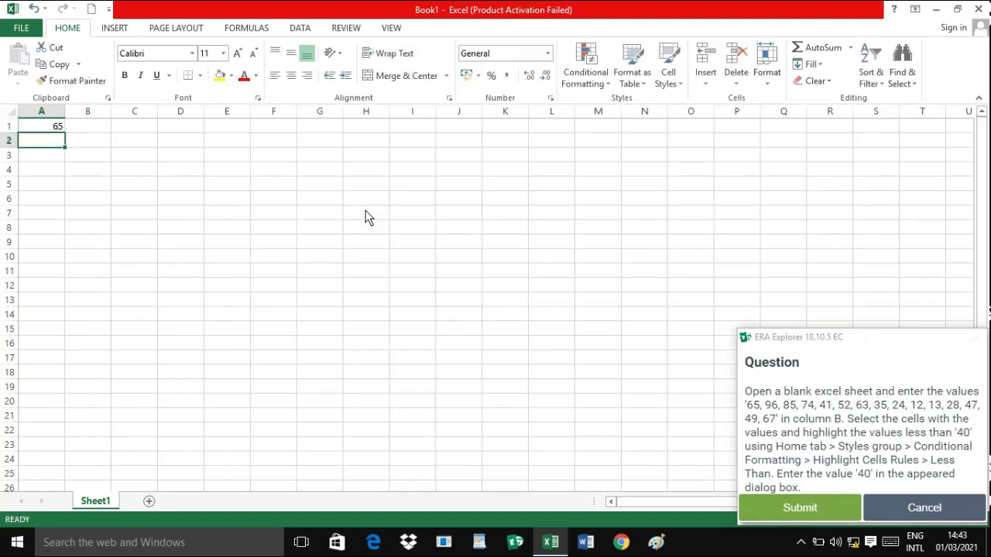
pyautogui.write('96')
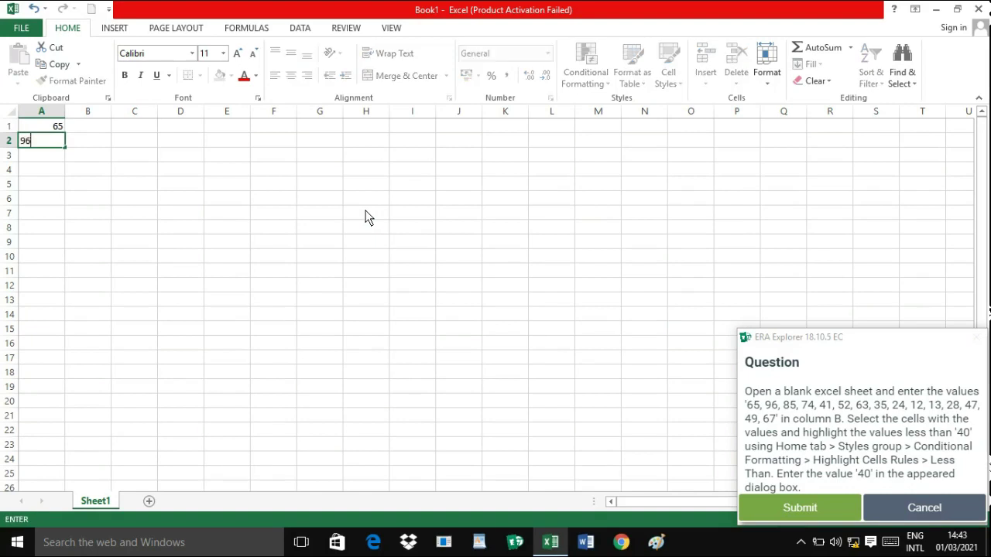
pyautogui.press('Return')
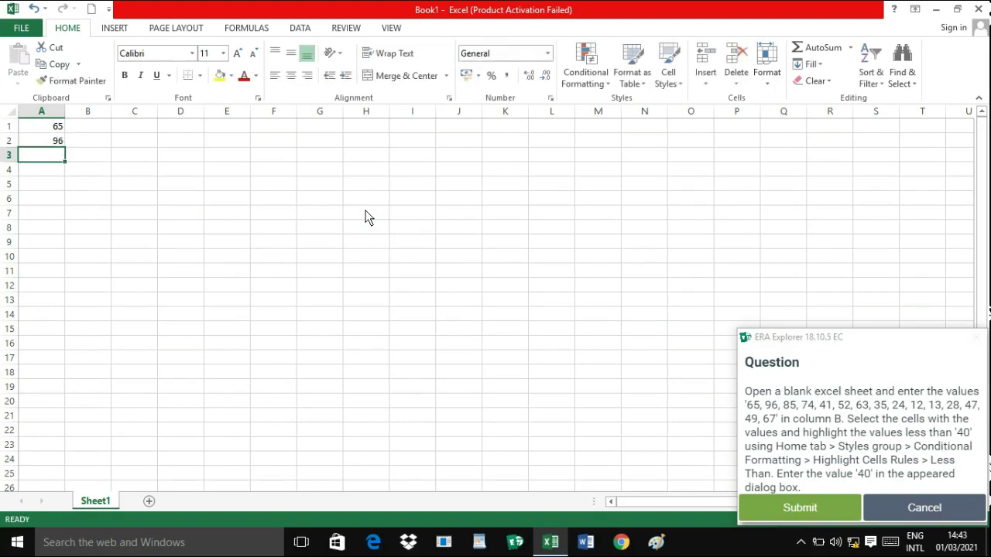
pyautogui.write('85')
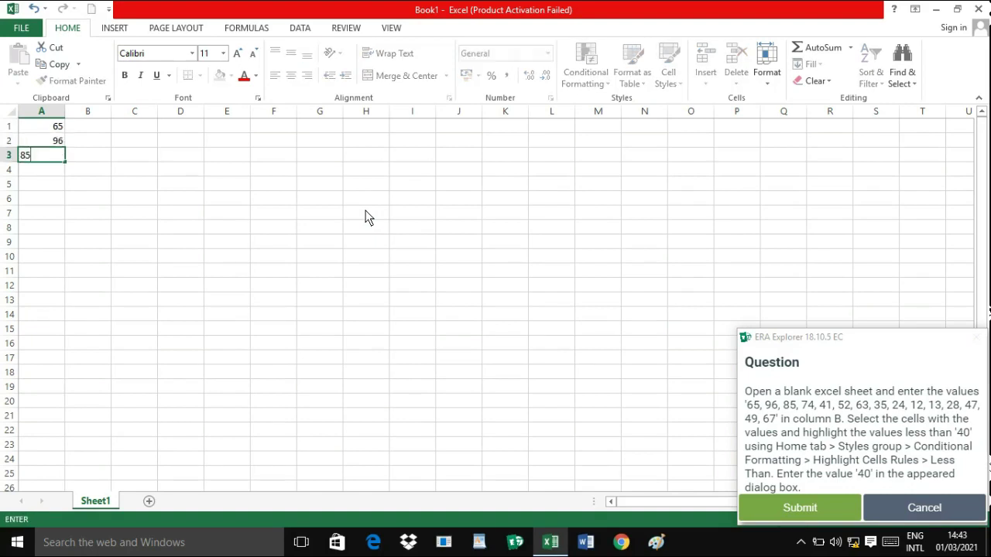
pyautogui.press('Return')
pyautogui.write('74')
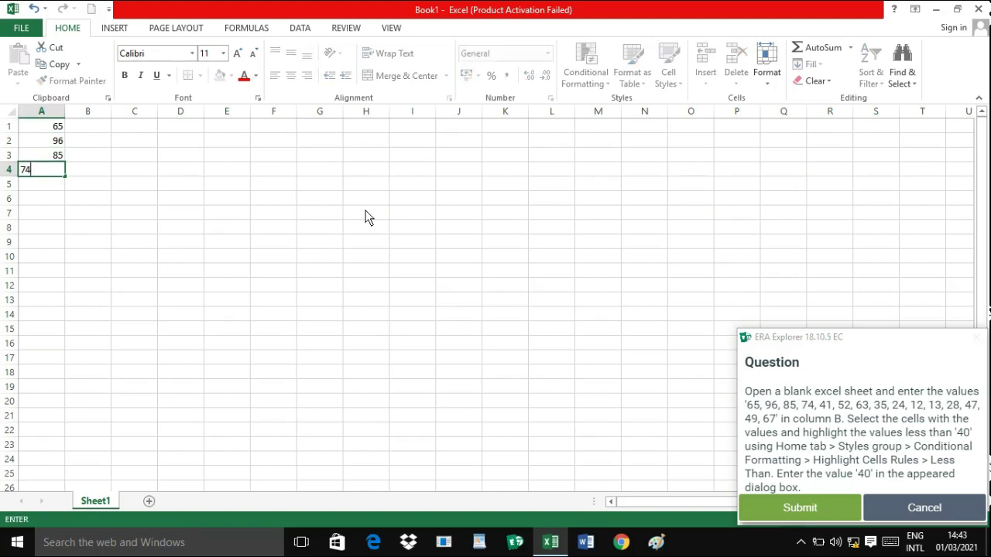
pyautogui.press('Return')
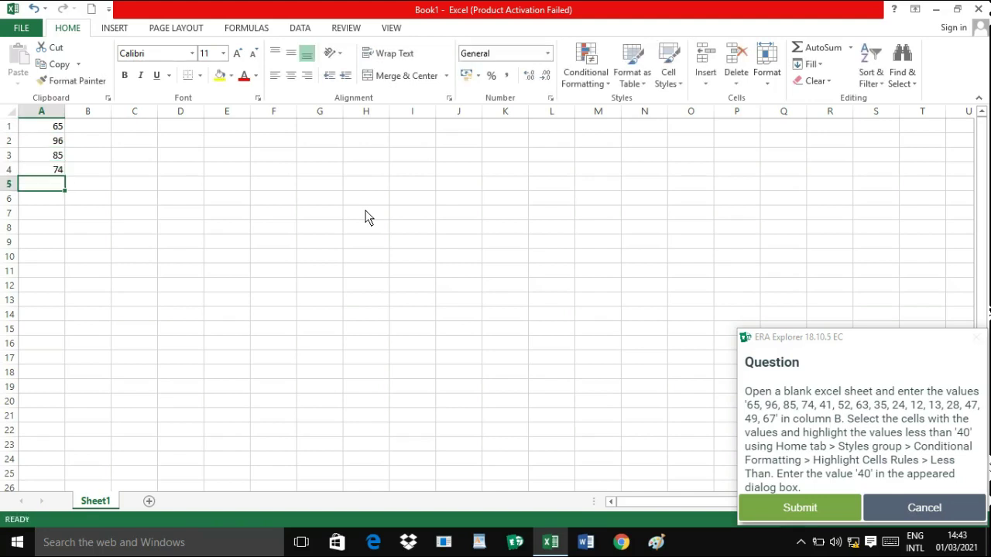
pyautogui.write('42')
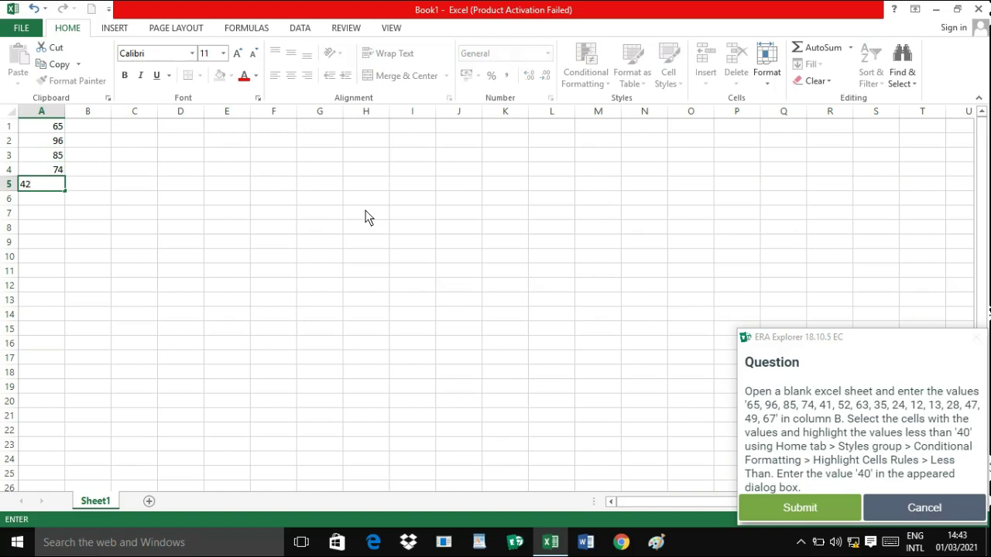
pyautogui.press('BackSpace')
pyautogui.press('BackSpace')
pyautogui.write('52')
pyautogui.press('Return')
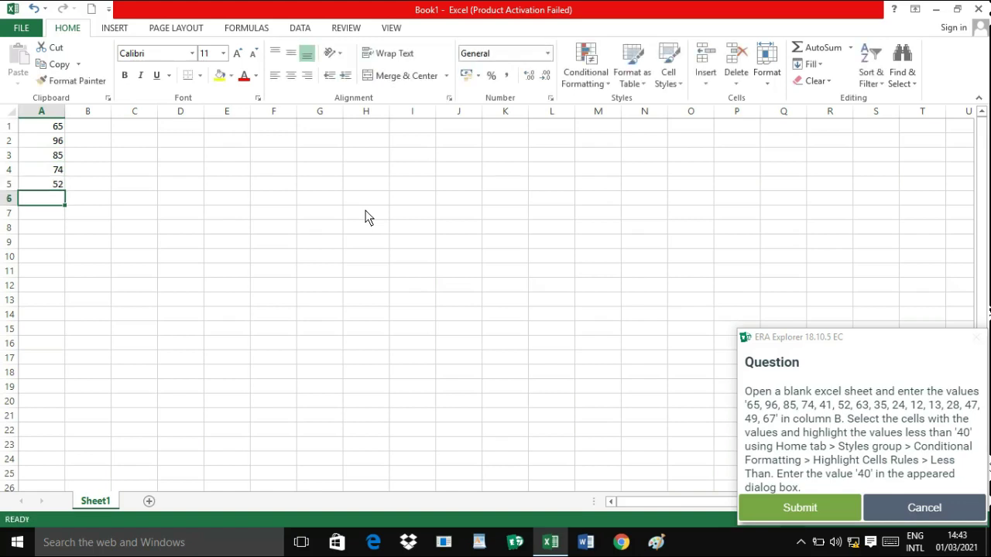
# Step: Continue column A with the values 63, 35, 24, 12 and 13 in cells A6 to A10
pyautogui.write('63')
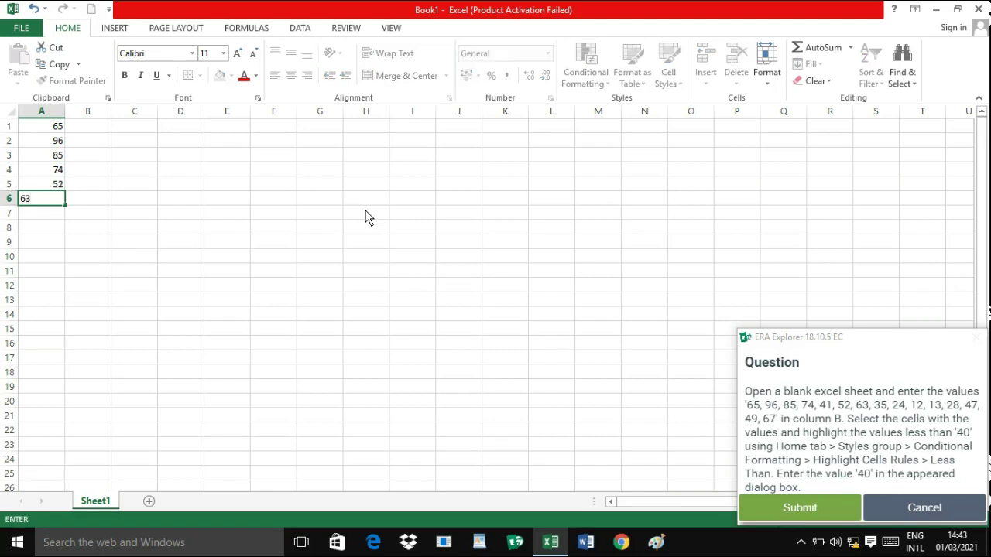
pyautogui.press('Return')
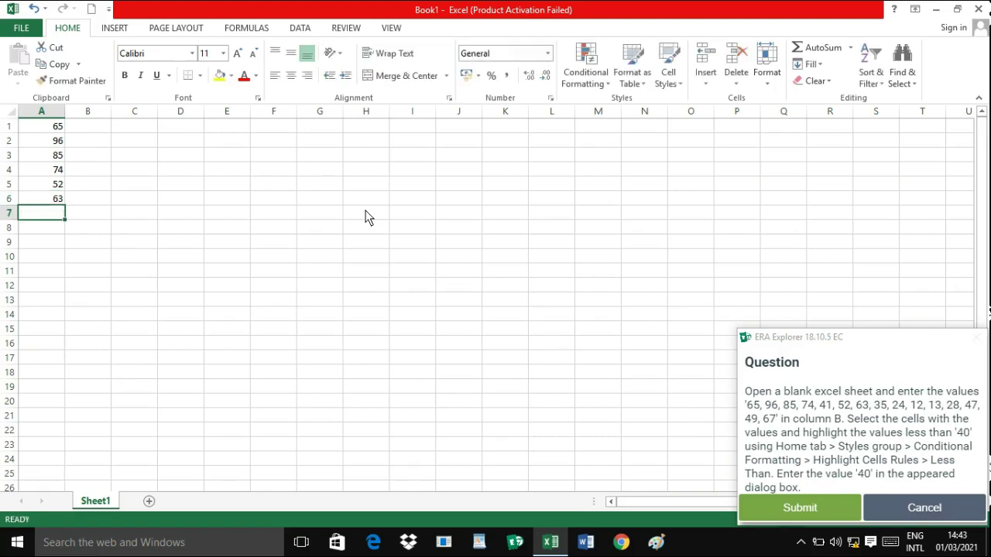
pyautogui.write('35')
pyautogui.press('Return')
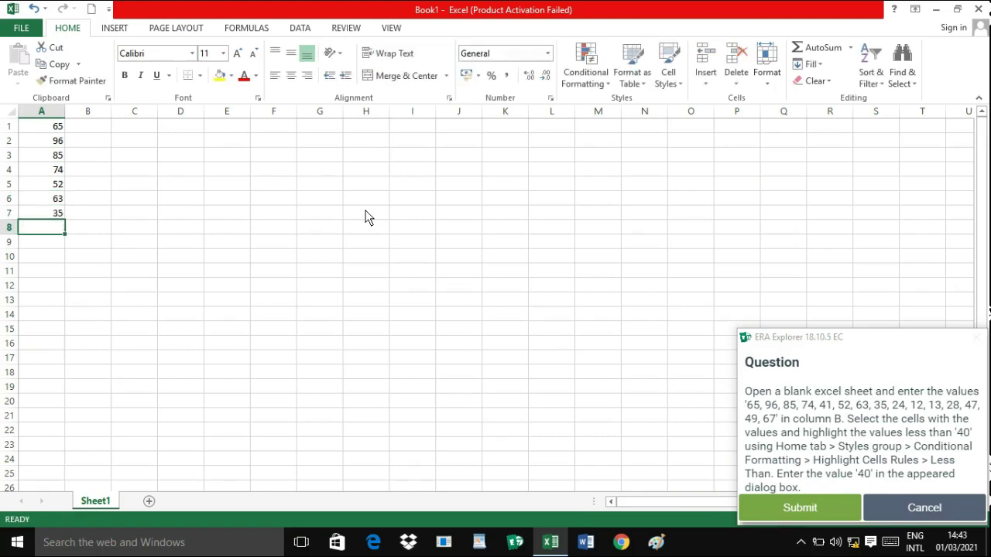
pyautogui.write('24')
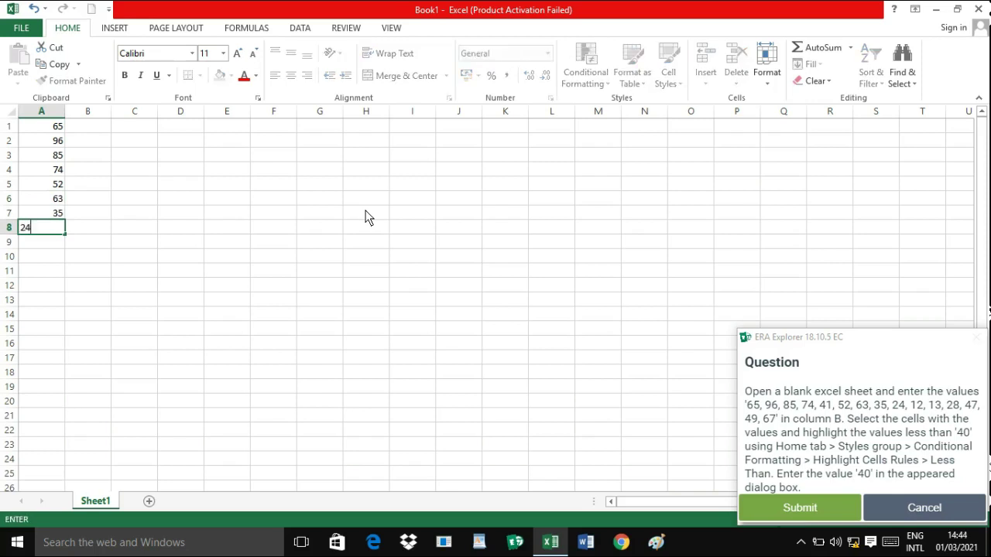
pyautogui.press('Return')
pyautogui.write('12')
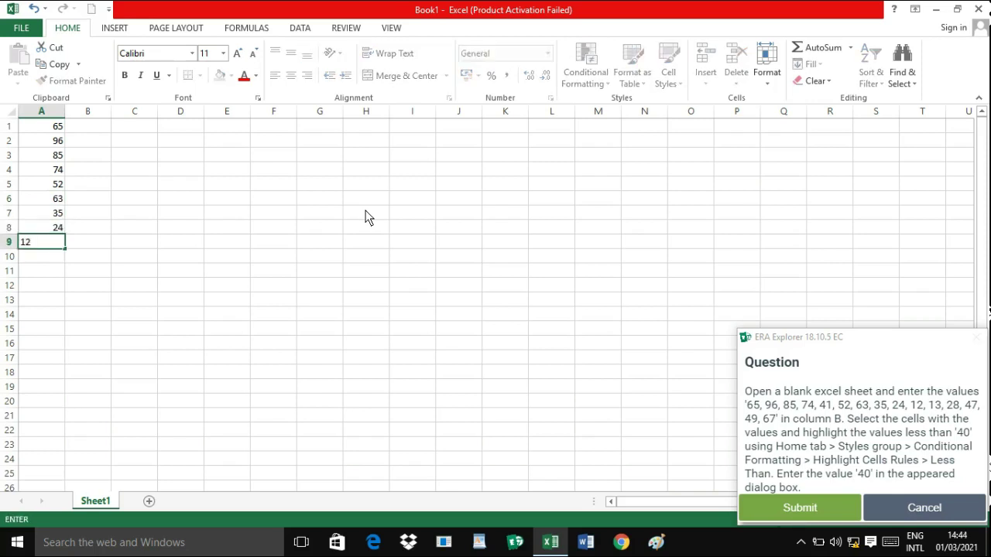
pyautogui.press('Return')
pyautogui.write('13')
pyautogui.press('Return')
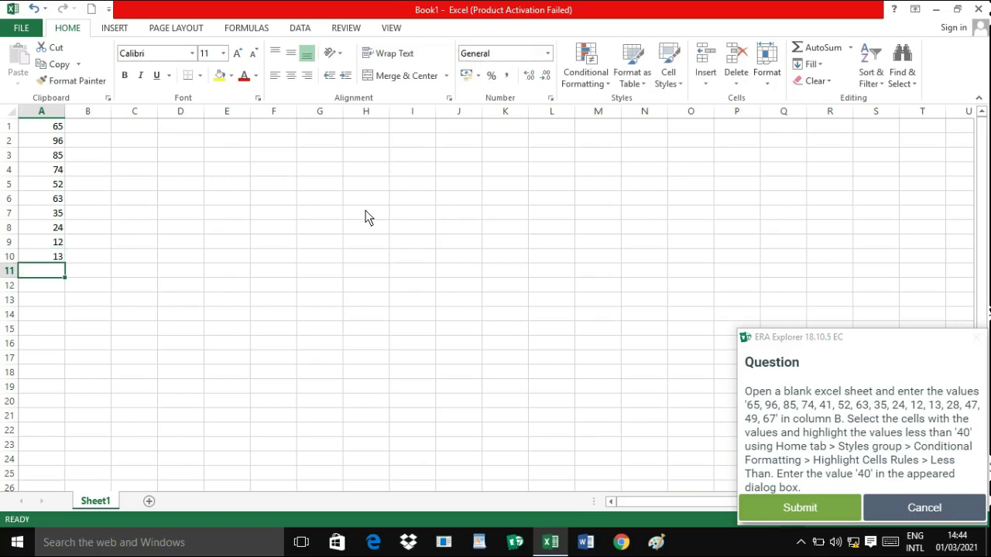
# Step: Complete the column A list with 28, 47, 49 and 67 in cells A11 to A14
pyautogui.write('28')
pyautogui.press('Return')
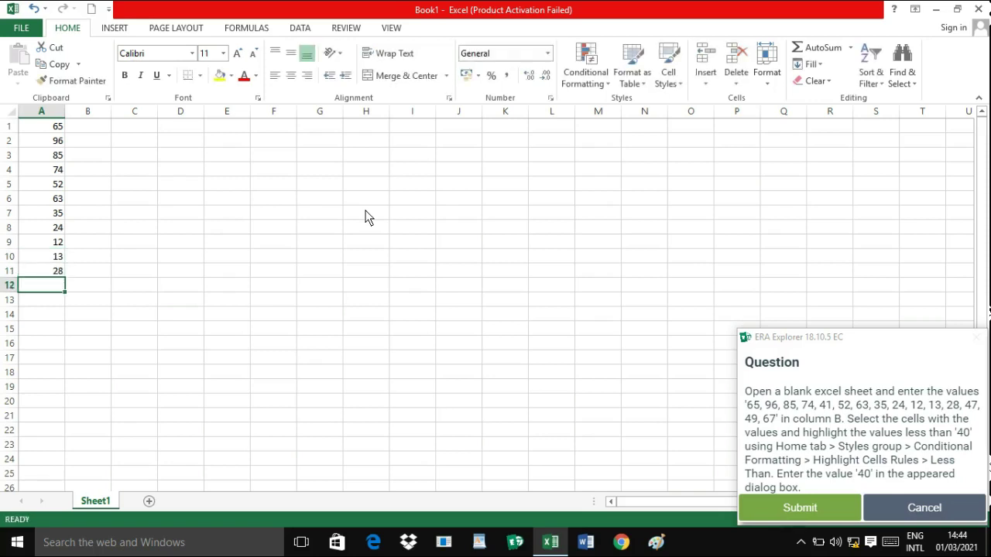
pyautogui.write('47')
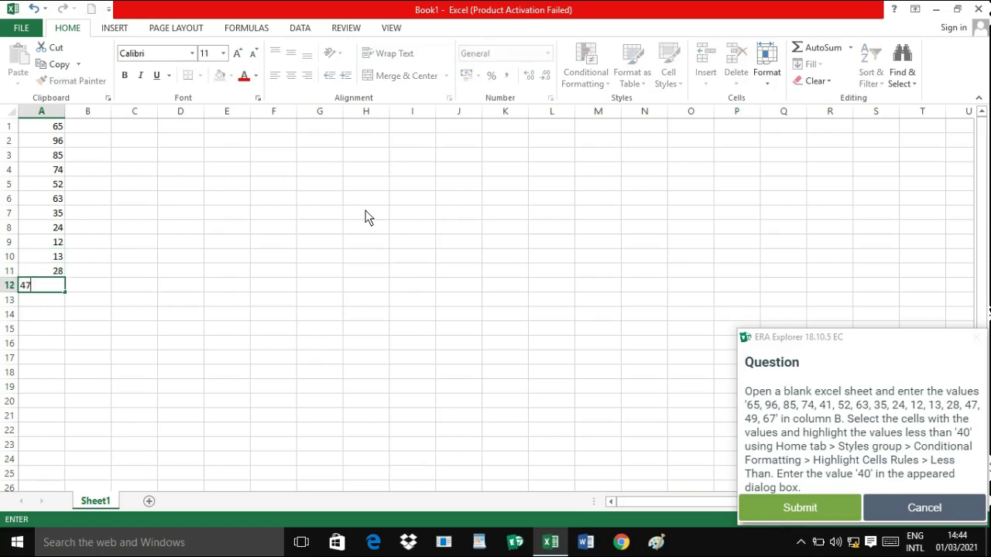
pyautogui.press('Return')
pyautogui.write('49')
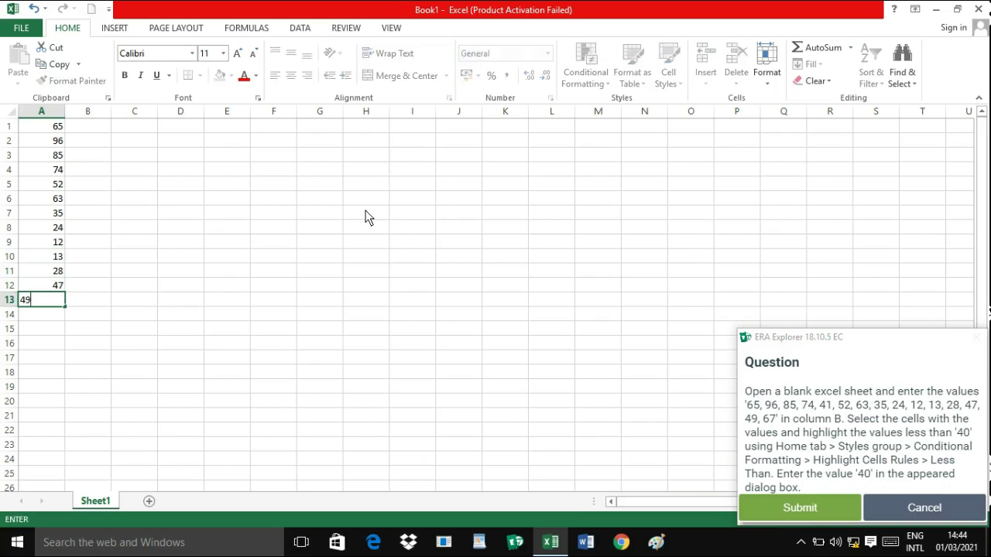
pyautogui.press('Return')
pyautogui.write('67')
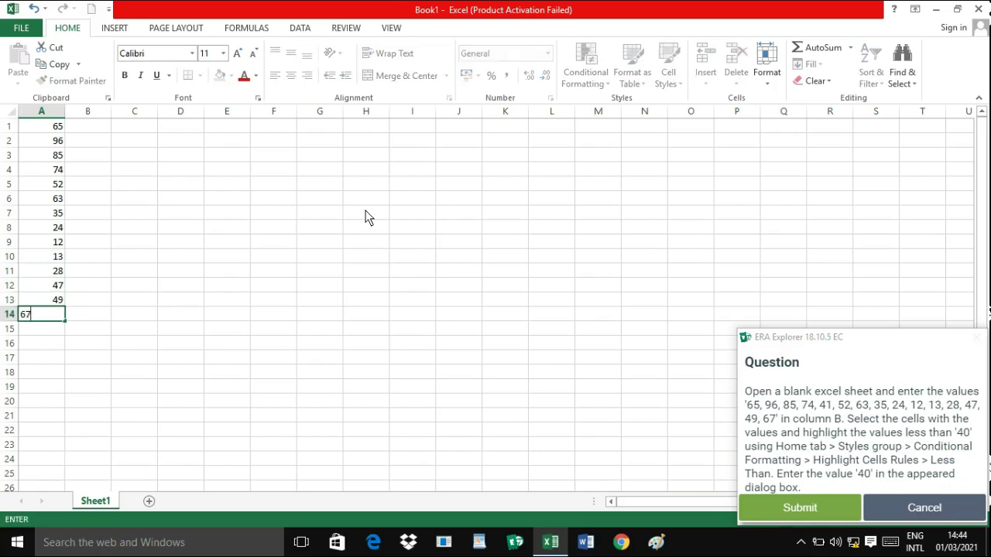
pyautogui.press('Return')
pyautogui.press('Up')
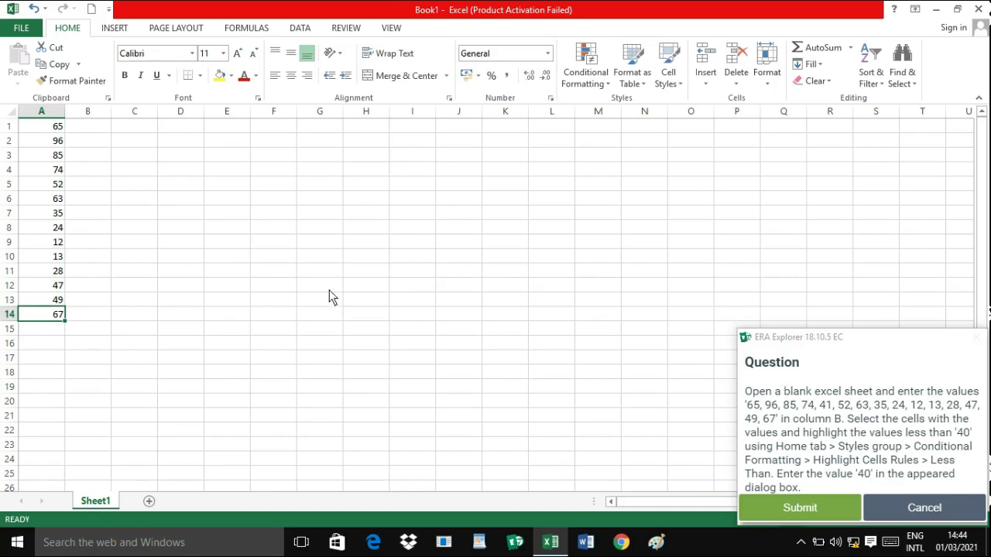
# Step: Highlight values less than 40 in A1:A14 with Light Red Fill with Dark Red Text using conditional formatting, and submit the answer
pyautogui.click(48, 129)
pyautogui.moveTo(48, 134); pyautogui.dragTo(57, 319)
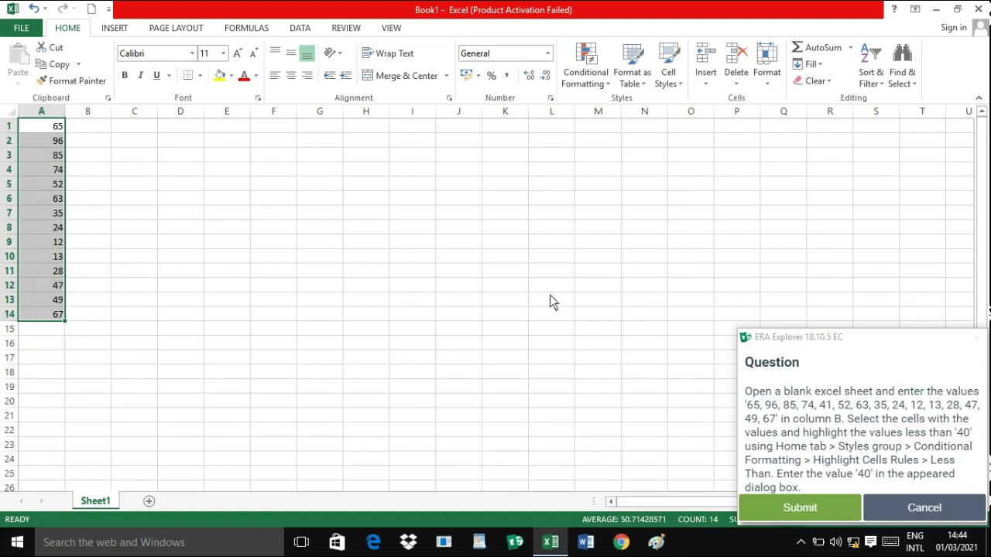
pyautogui.click(604, 83)
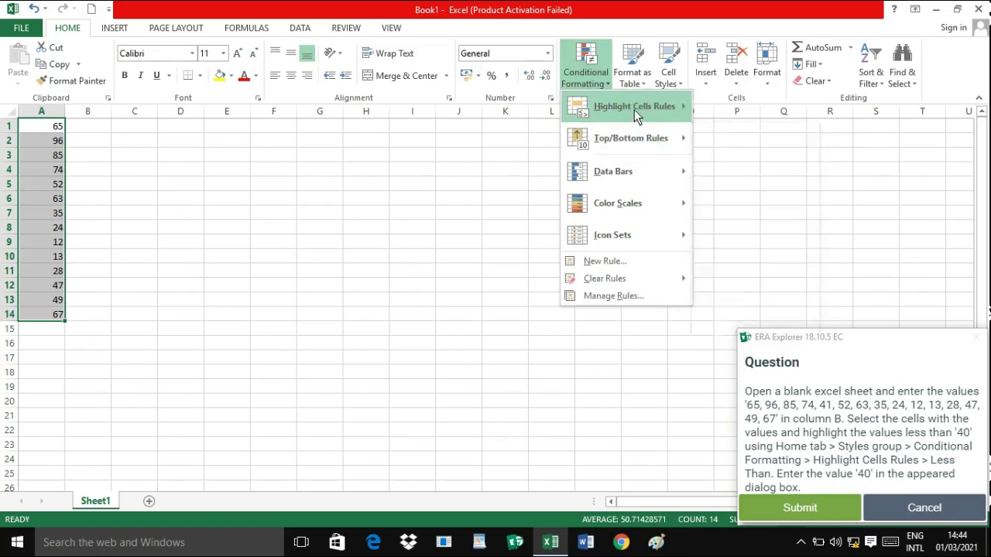
pyautogui.moveTo(634, 112)
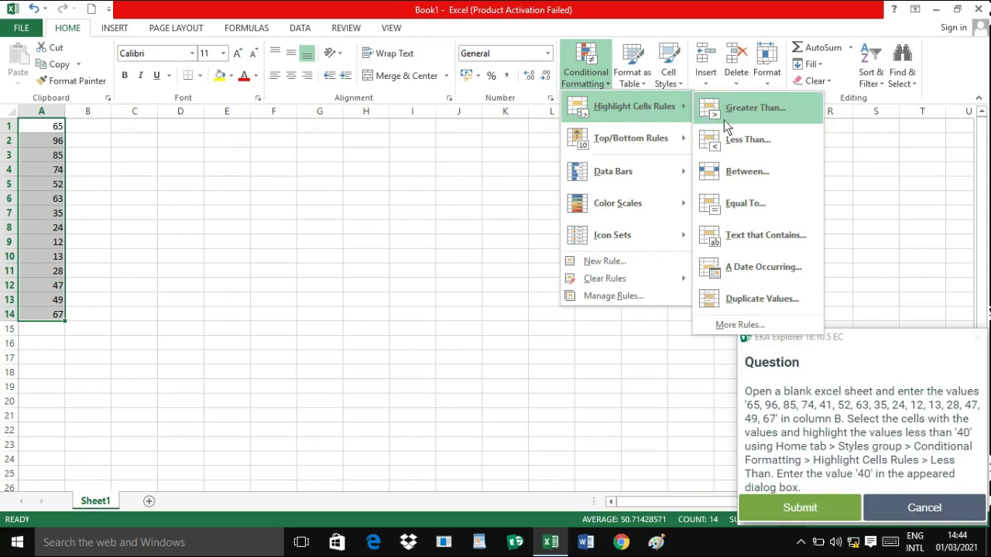
pyautogui.click(733, 141)
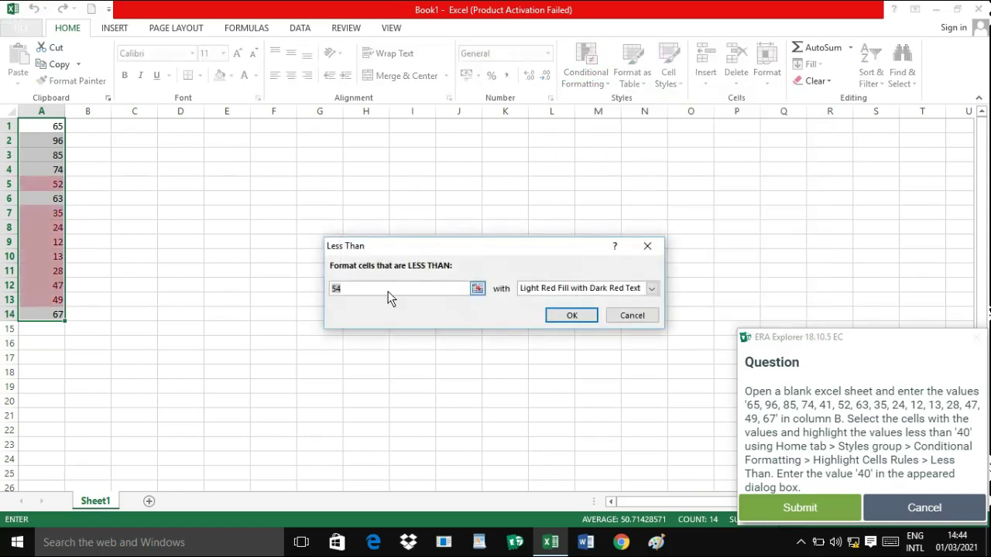
pyautogui.press('BackSpace')
pyautogui.write('4')
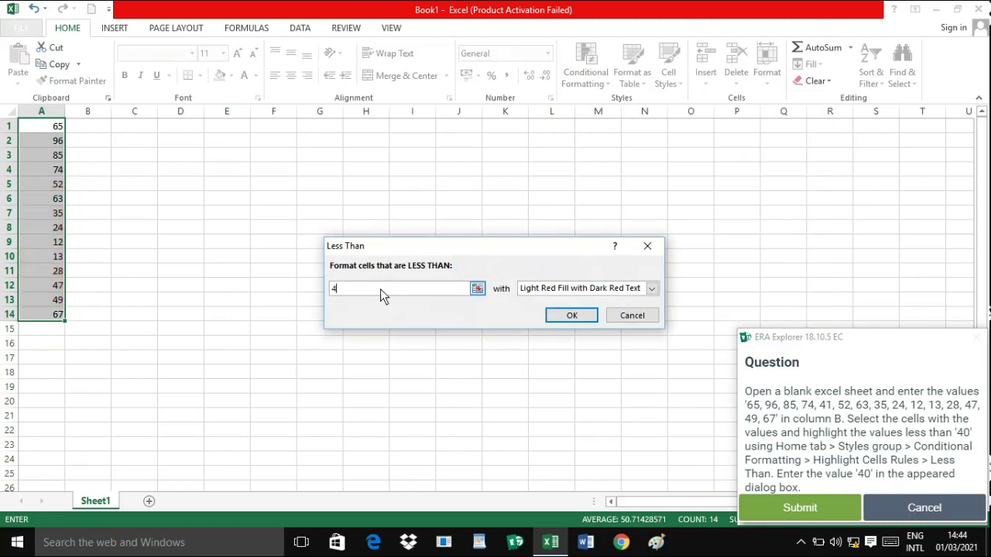
pyautogui.write('0')
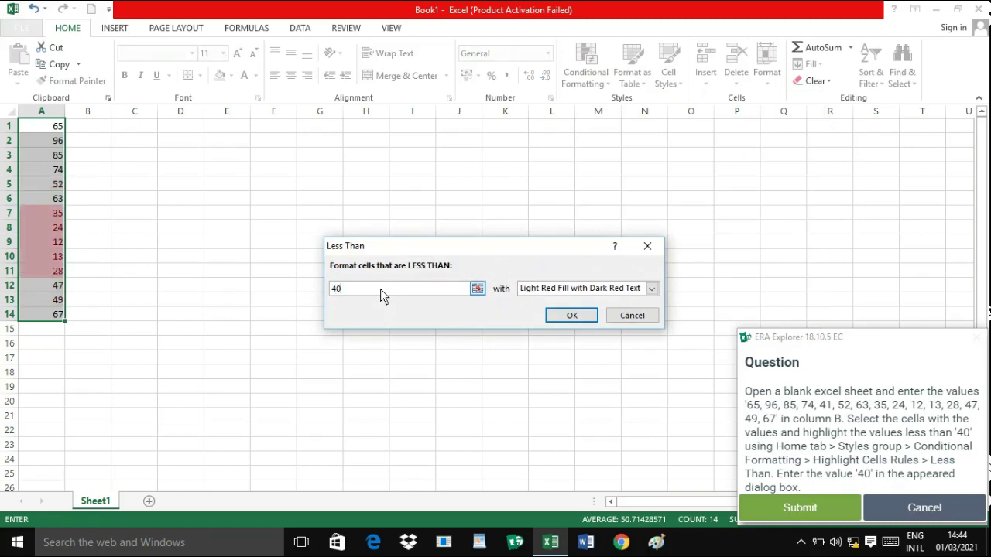
pyautogui.click(575, 317)
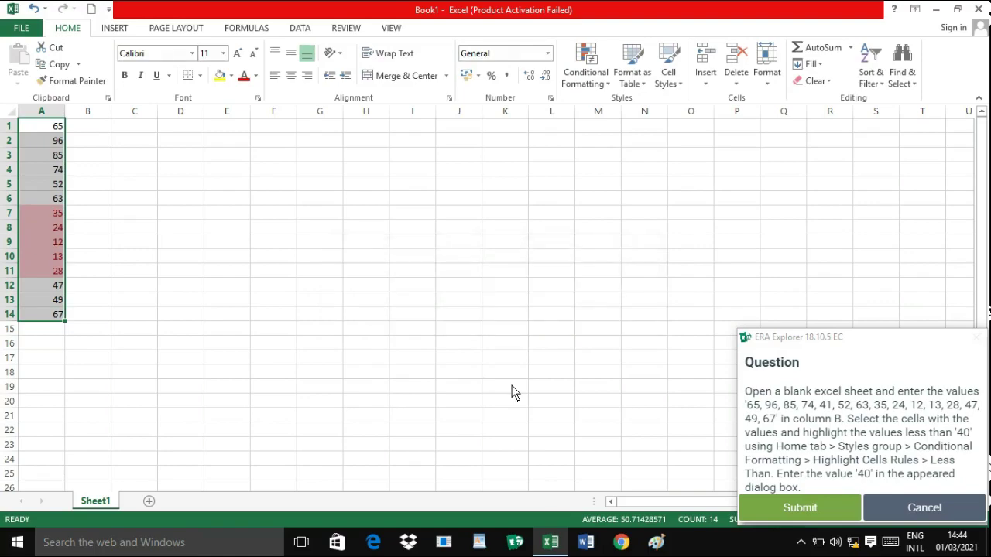
pyautogui.click(800, 508)
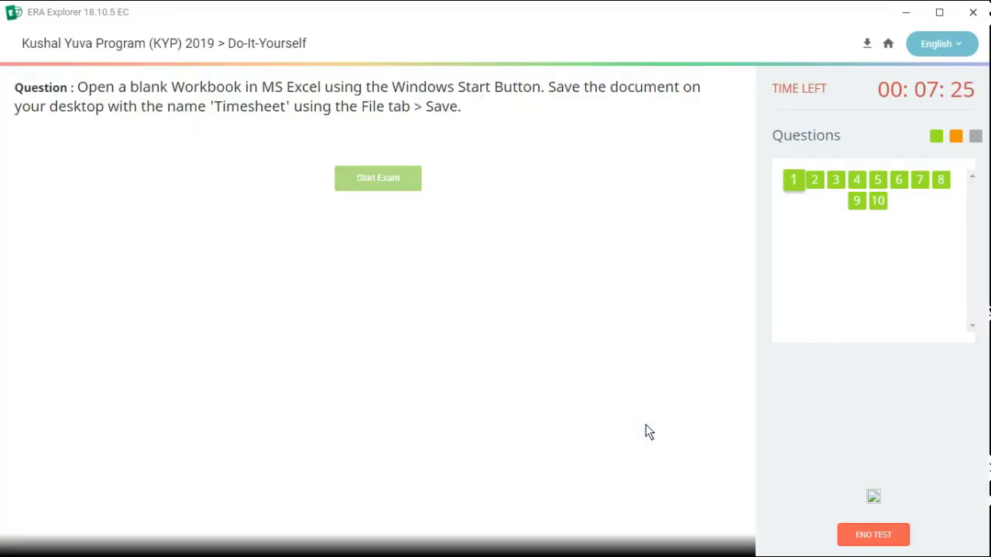
# Step: End the test, confirming with the text "End Exam" and acknowledging the exam-ended notice
pyautogui.click(854, 533)
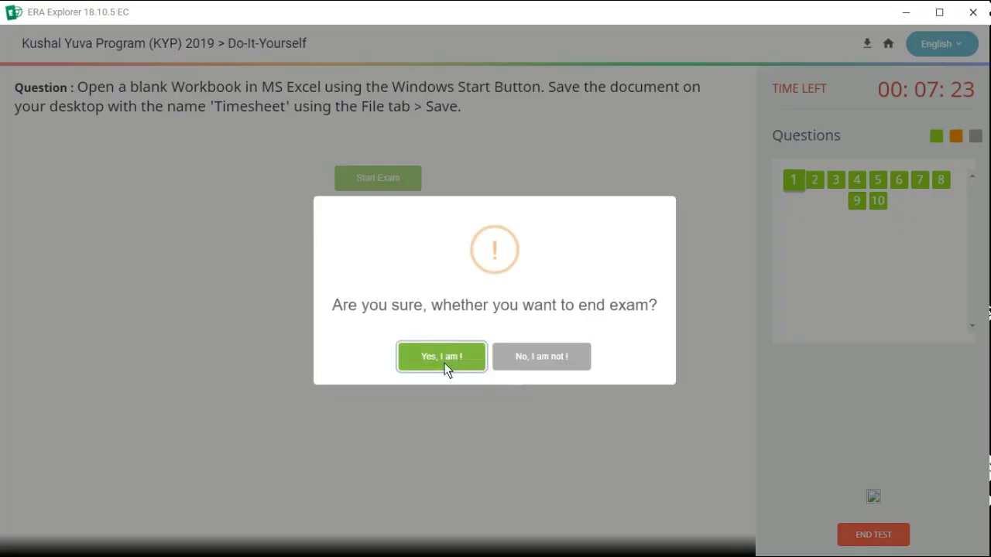
pyautogui.click(444, 369)
pyautogui.moveTo(467, 277); pyautogui.dragTo(458, 334)
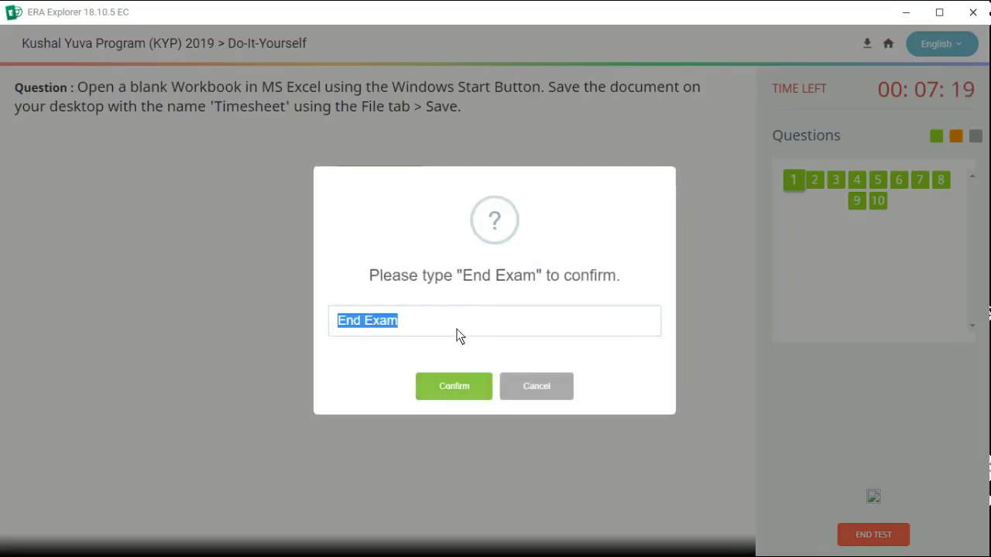
pyautogui.click(460, 388)
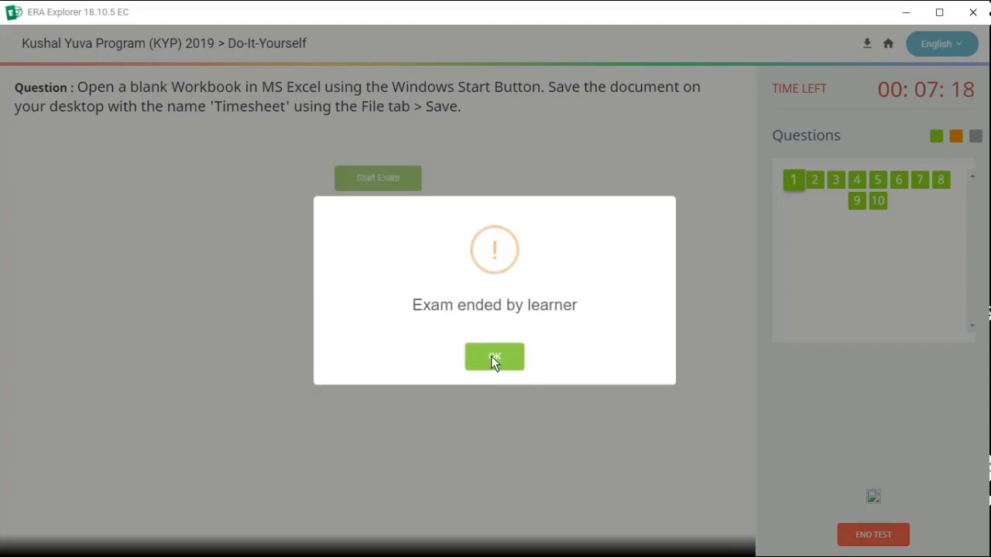
pyautogui.click(494, 358)
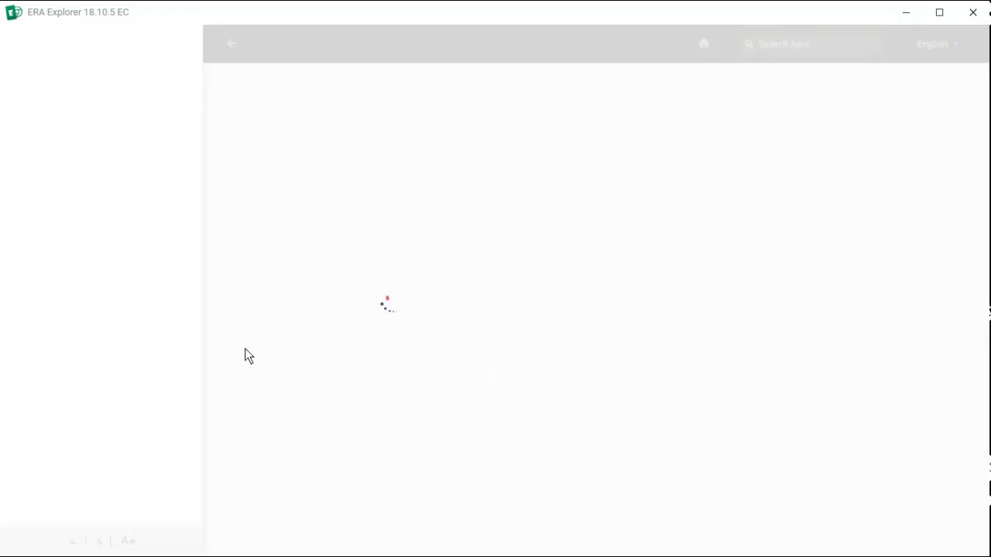